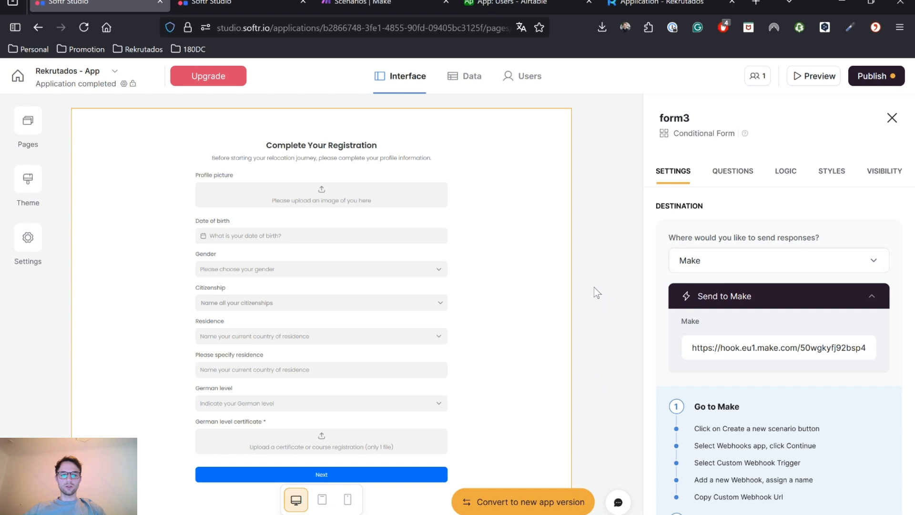
Look through form3's logic flow, then bring up the sign-up page in the other studio tab
click(786, 172)
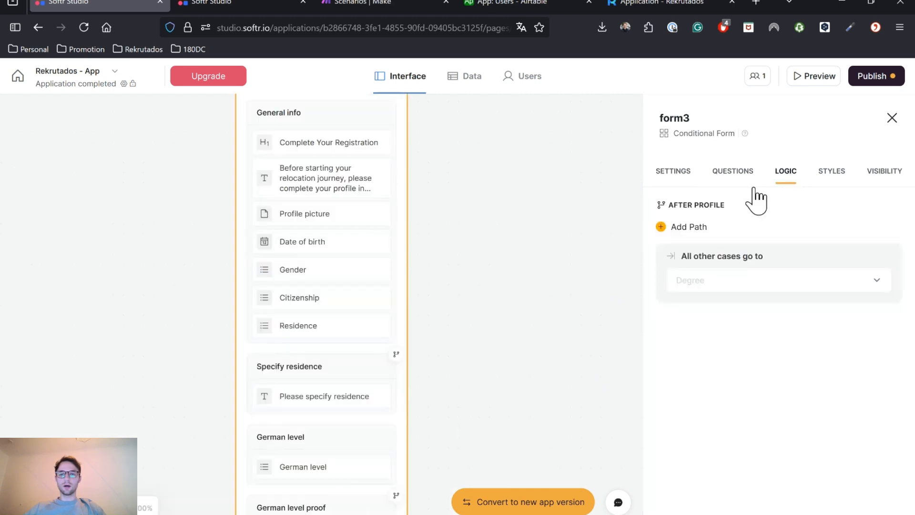
scroll(372, 260, down, 10)
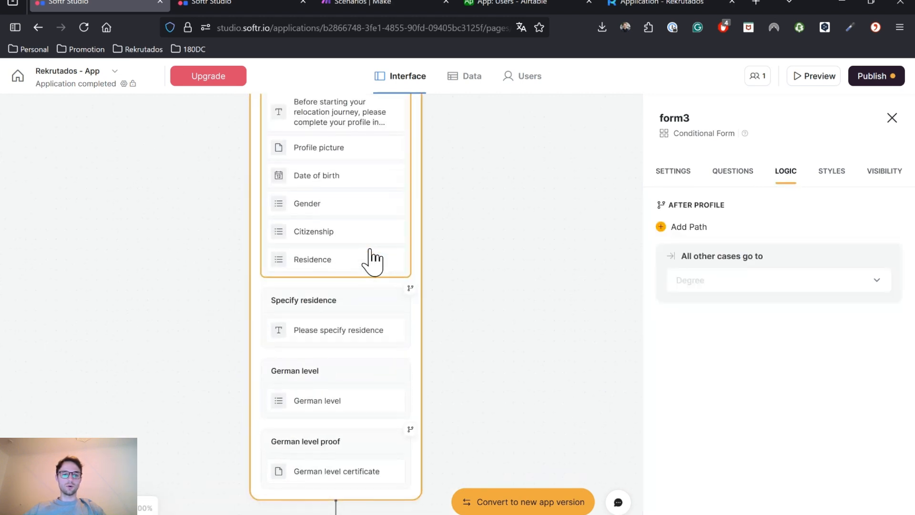
scroll(481, 281, down, 4)
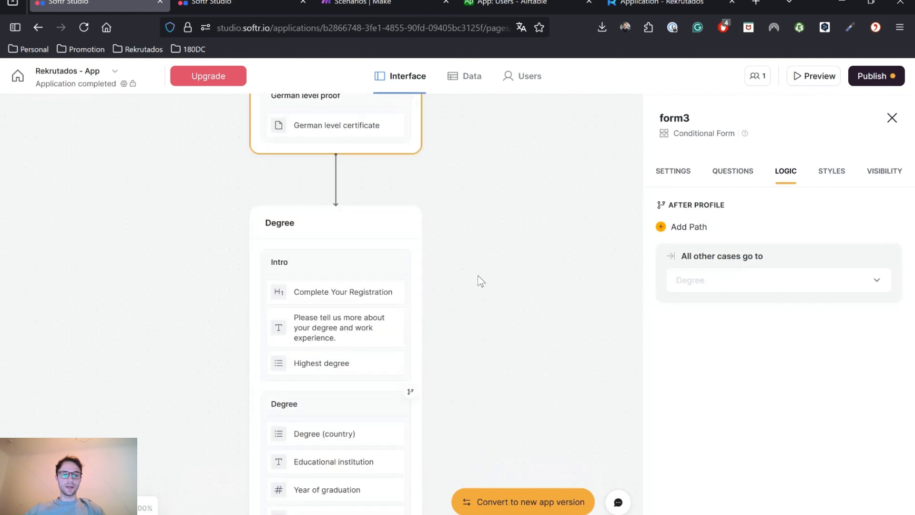
key(ctrl+Tab)
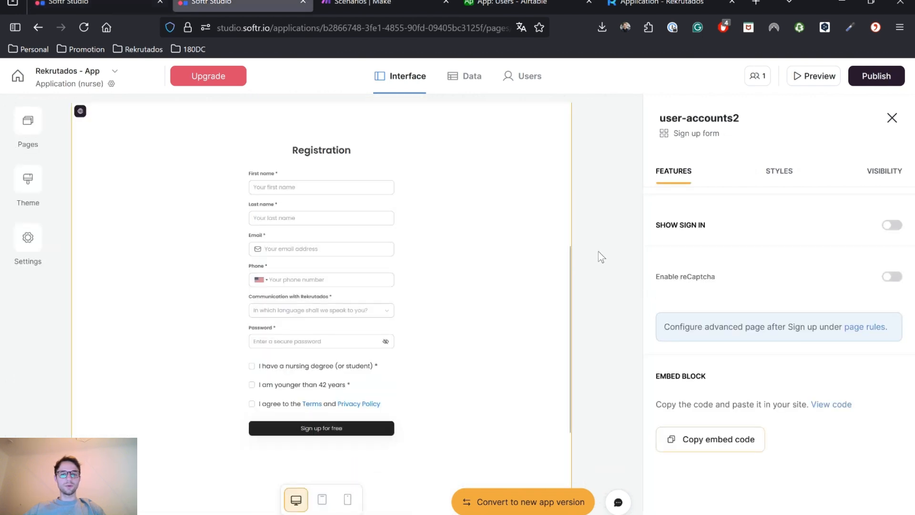
Scroll the Registration sign-up block, then go to the live 'Application - Rekrutados' registration page
scroll(517, 248, up, 1)
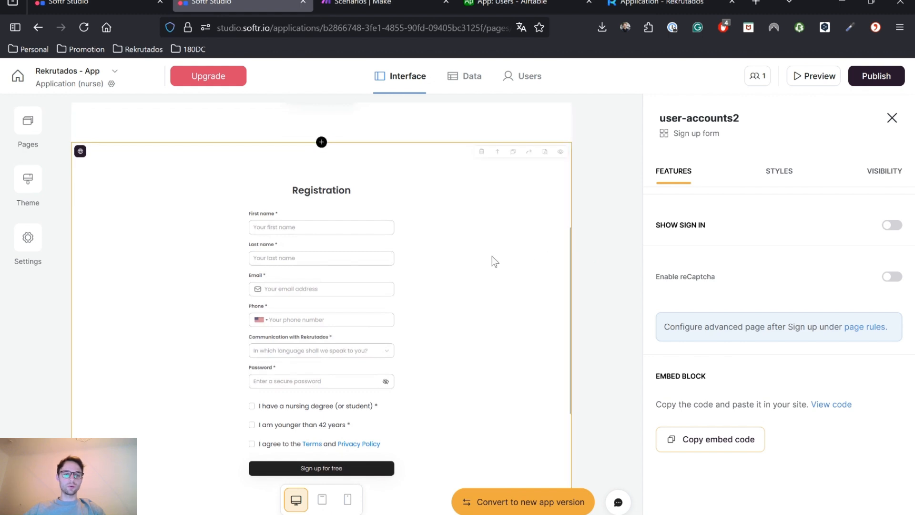
scroll(494, 262, down, 1)
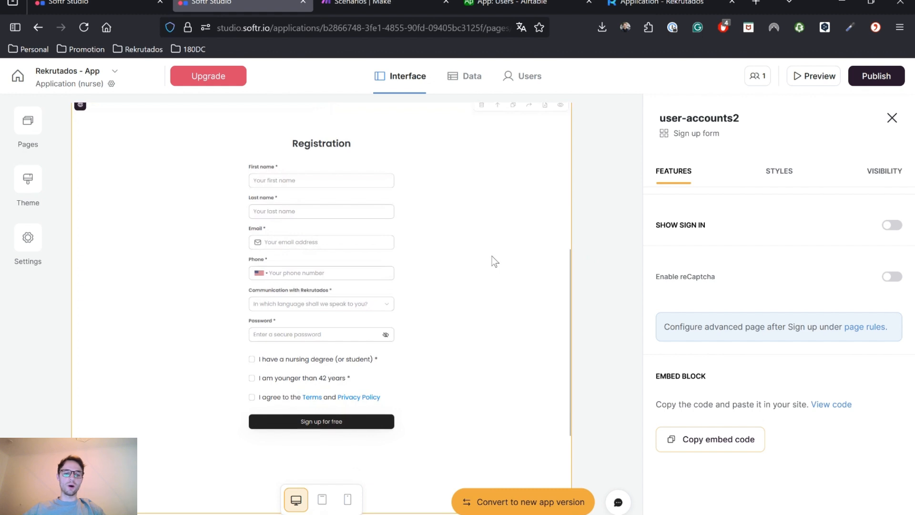
scroll(494, 261, up, 1)
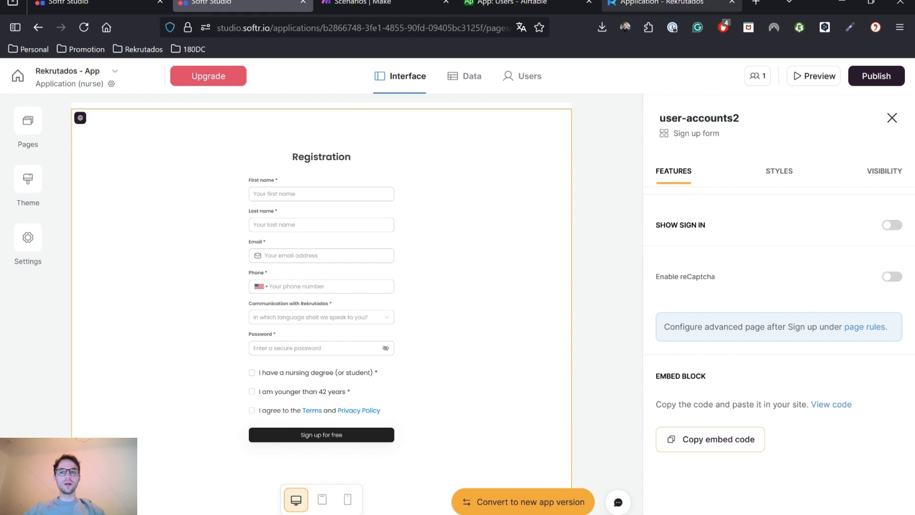
click(662, 3)
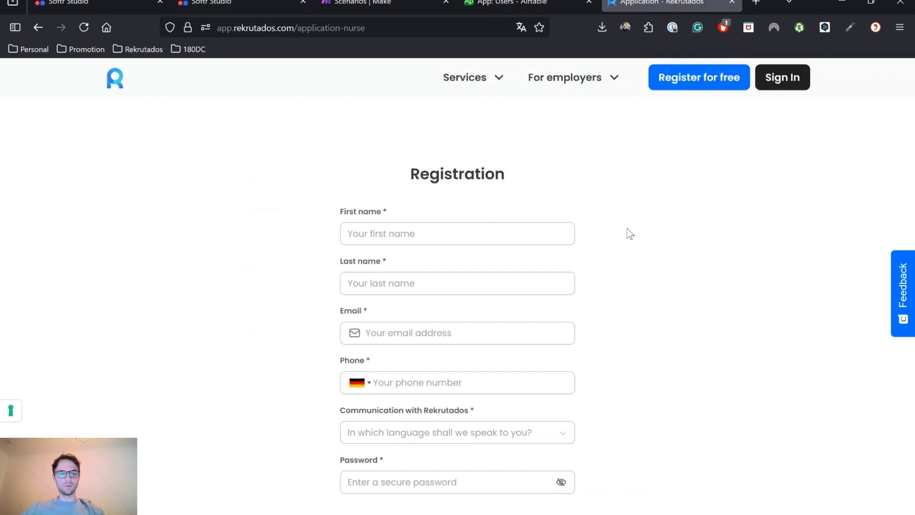
Enter the applicant's first name, last name, e-mail address and phone number
scroll(653, 218, down, 1)
scroll(653, 221, up, 1)
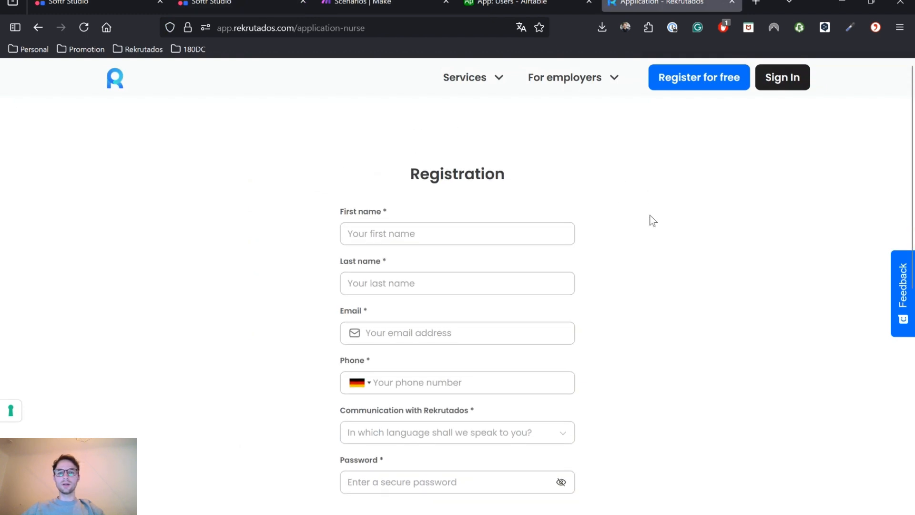
click(432, 234)
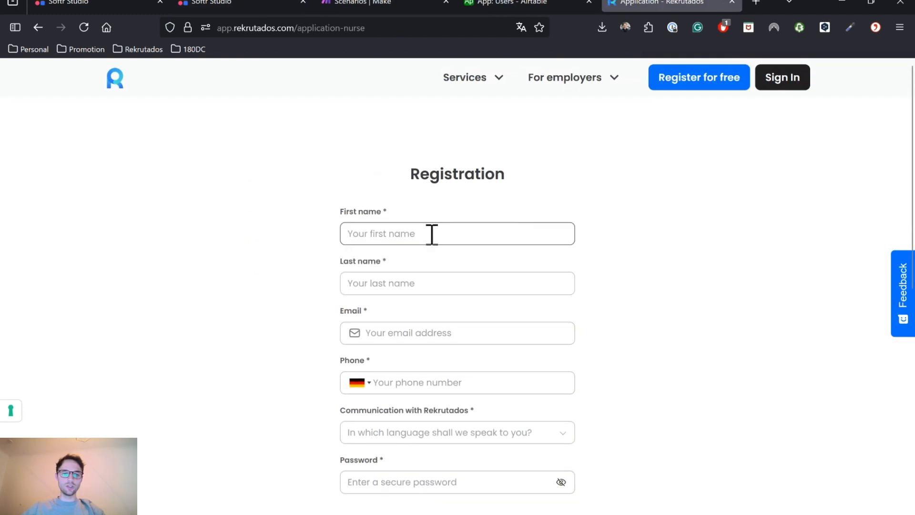
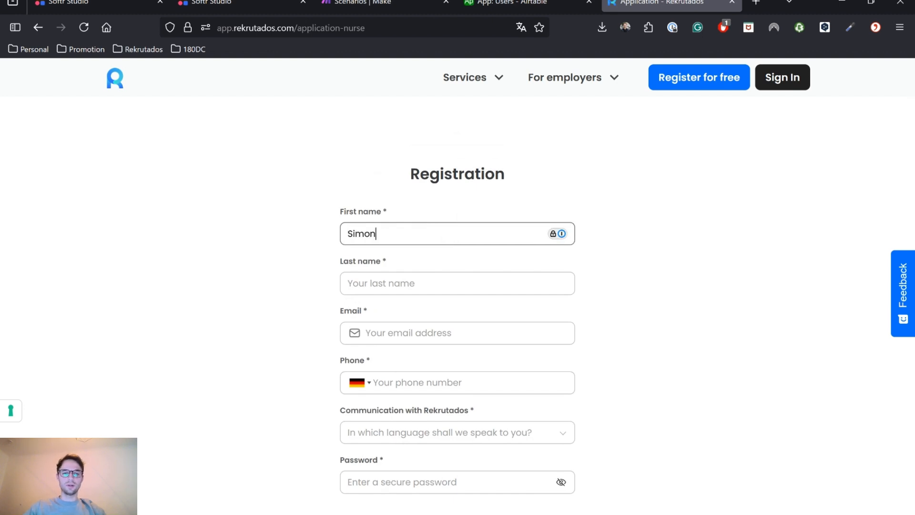
key(Tab)
key(Tab)
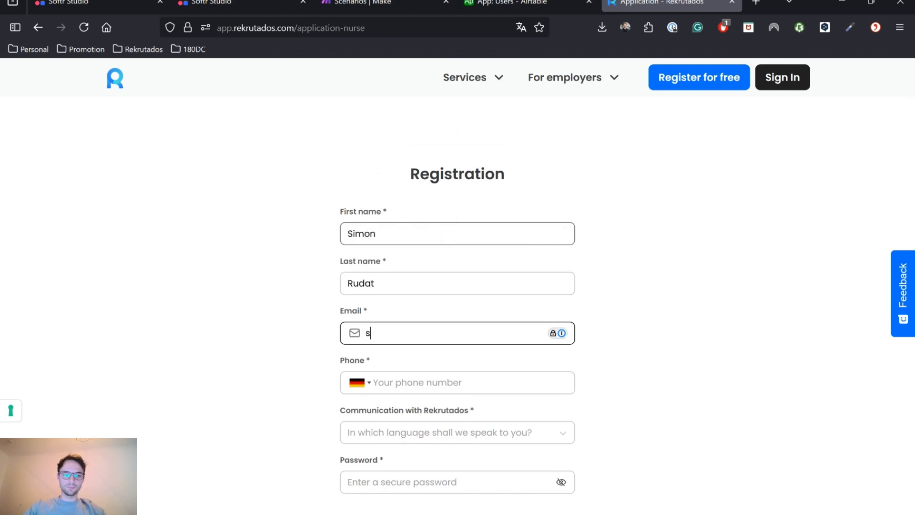
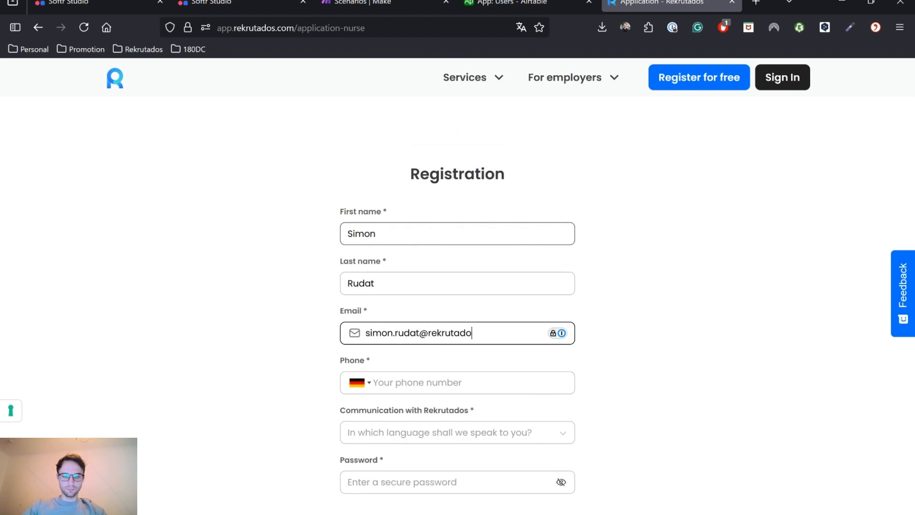
key(Tab)
key(Tab)
text(+4912345678)
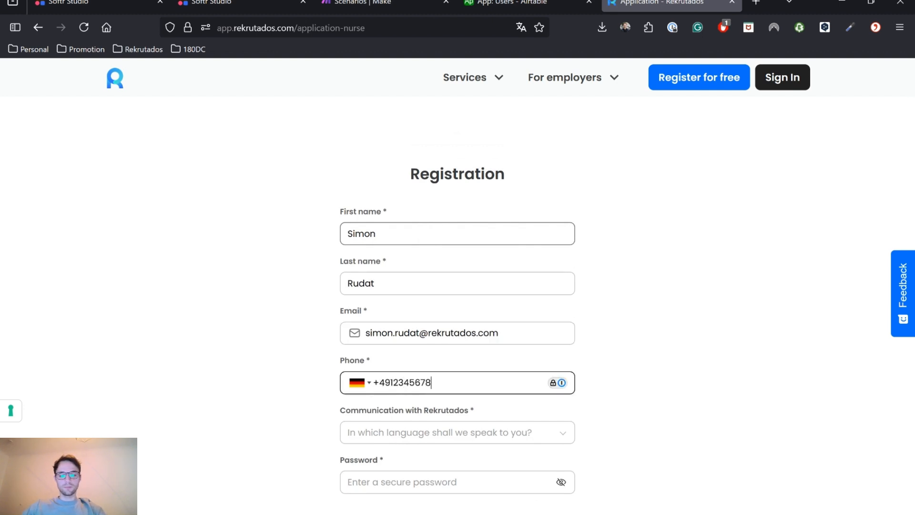
Choose English as communication language and enter the account password
click(425, 434)
click(402, 470)
click(402, 476)
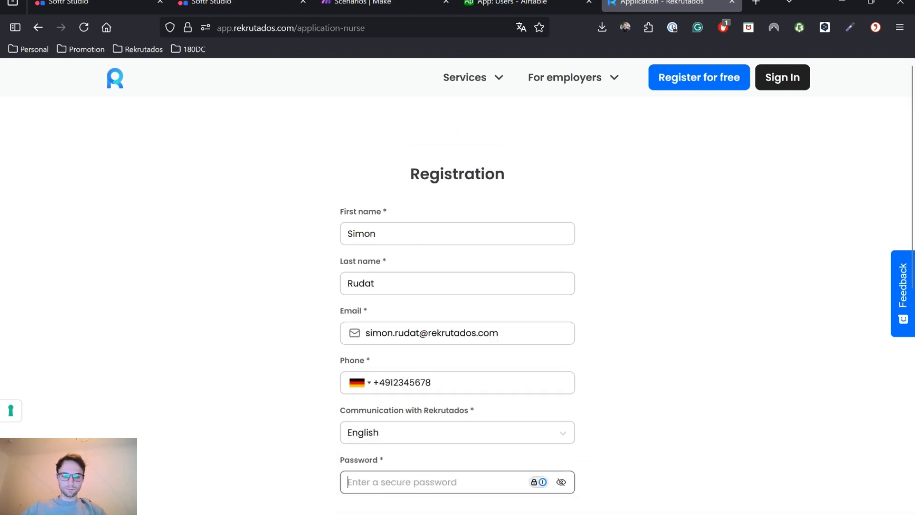
text(123456)
Tick the nursing degree, under-42 and Terms/Privacy checkboxes, then submit the sign-up
scroll(380, 432, down, 3)
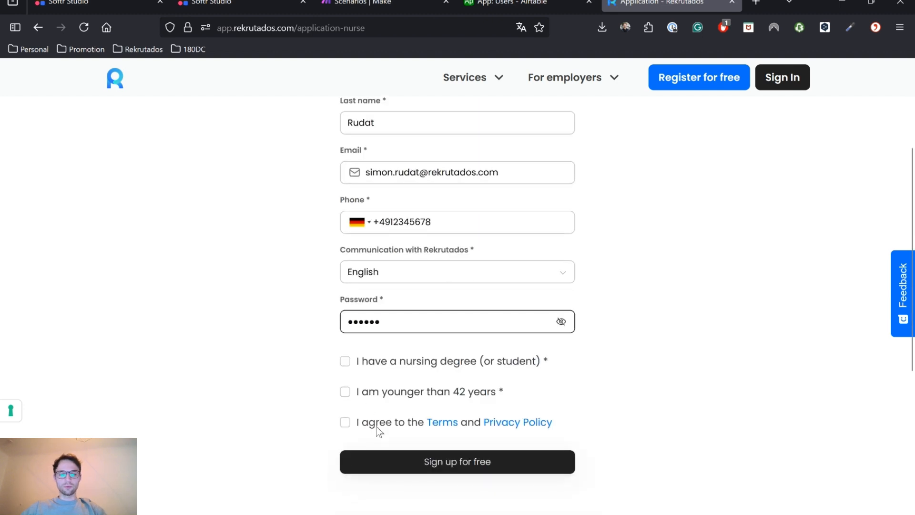
click(344, 362)
click(345, 392)
click(345, 423)
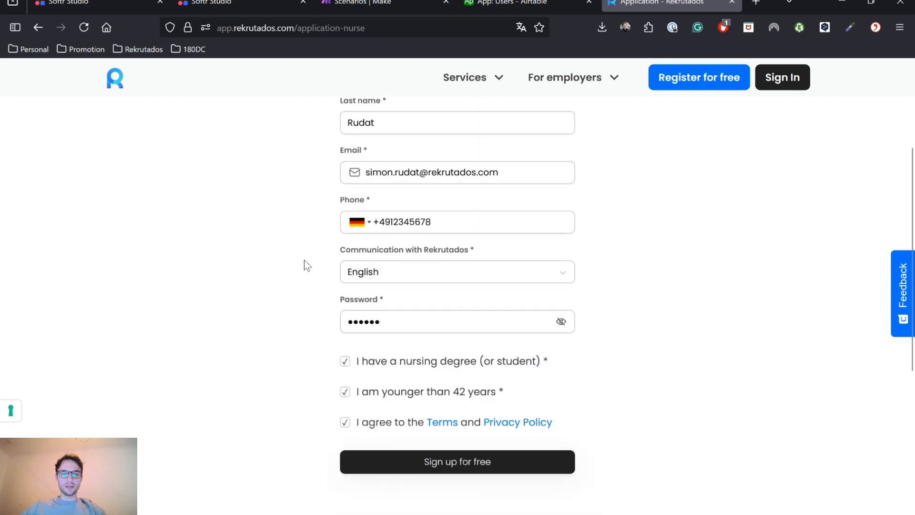
scroll(304, 260, up, 3)
scroll(304, 260, down, 1)
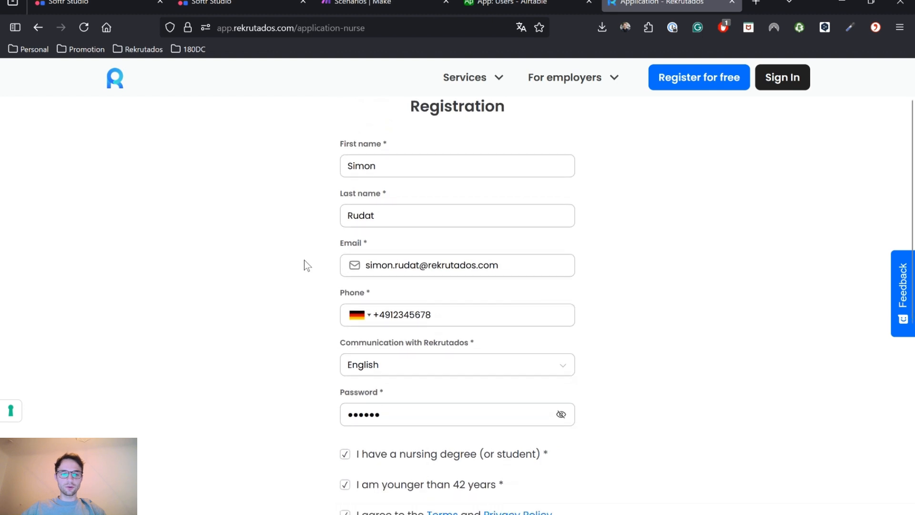
scroll(304, 261, up, 1)
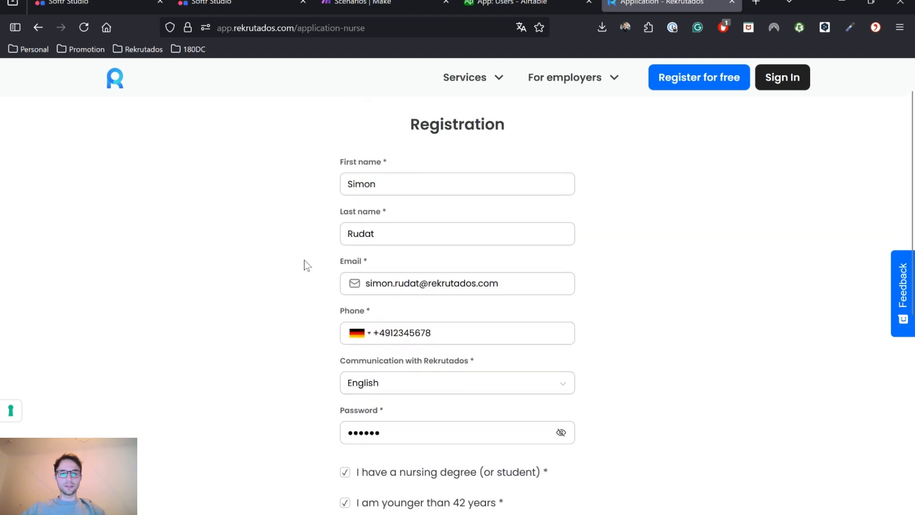
scroll(304, 260, down, 1)
scroll(304, 260, up, 1)
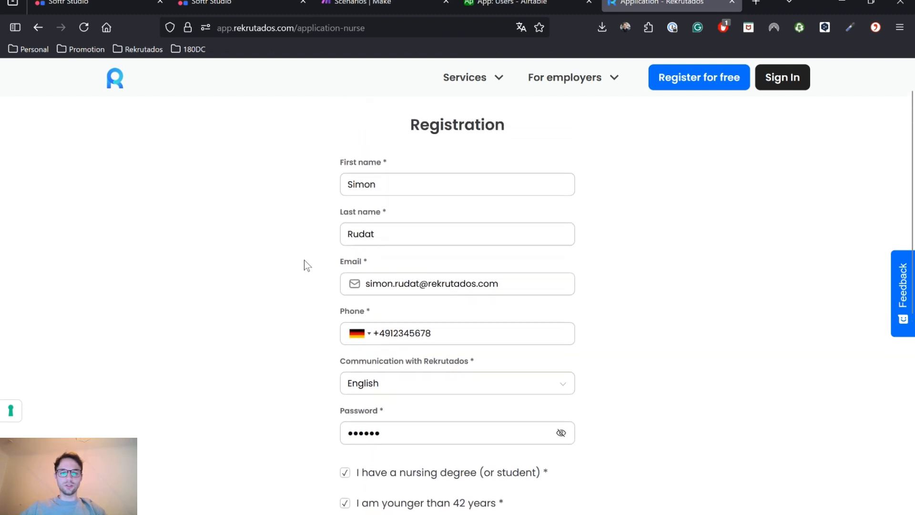
scroll(392, 347, down, 3)
click(457, 416)
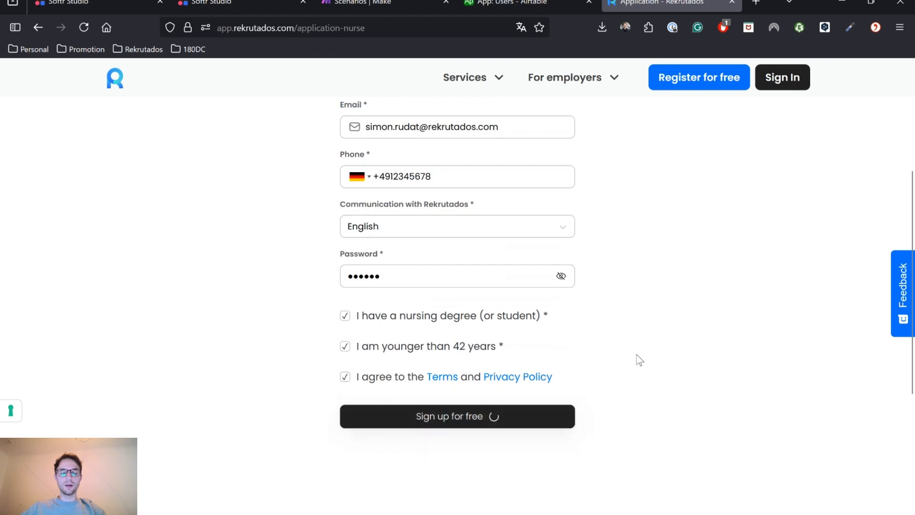
scroll(639, 360, up, 1)
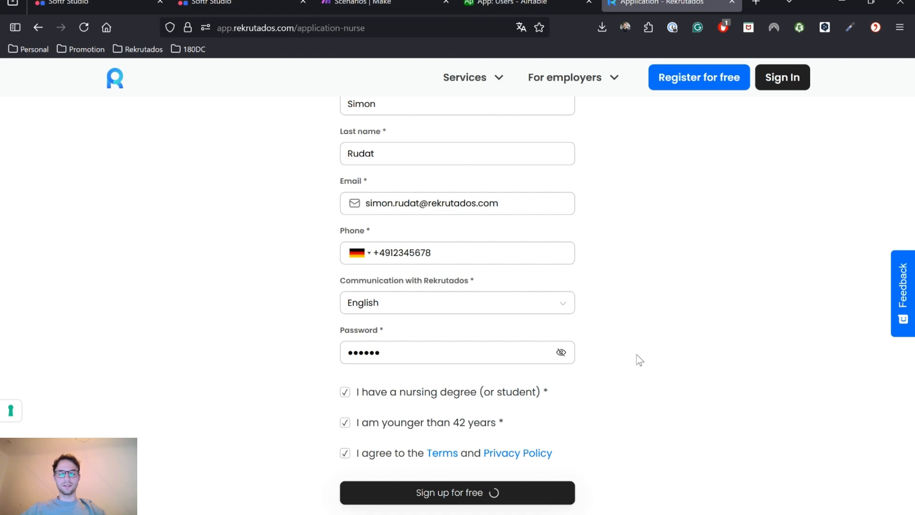
scroll(639, 361, up, 1)
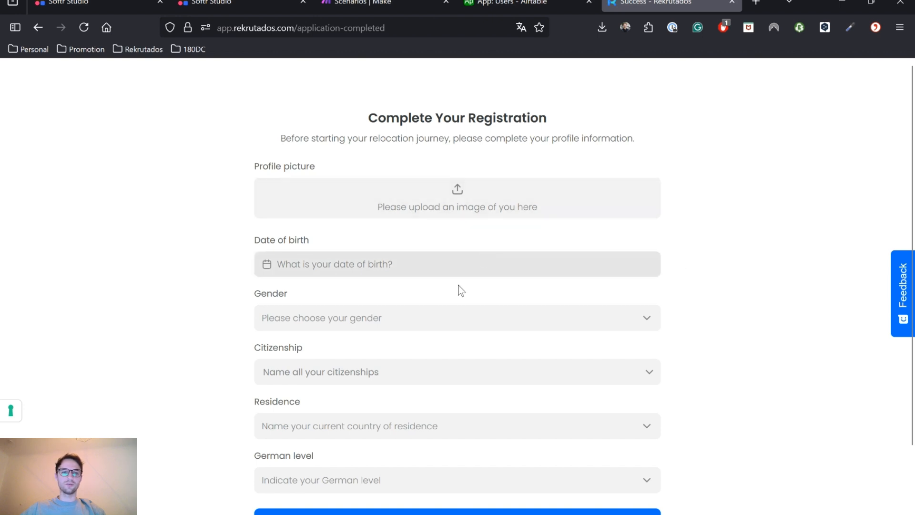
Set birth date 1 July 2025, gender Female, Argentina citizenship and residence, German level None
click(428, 269)
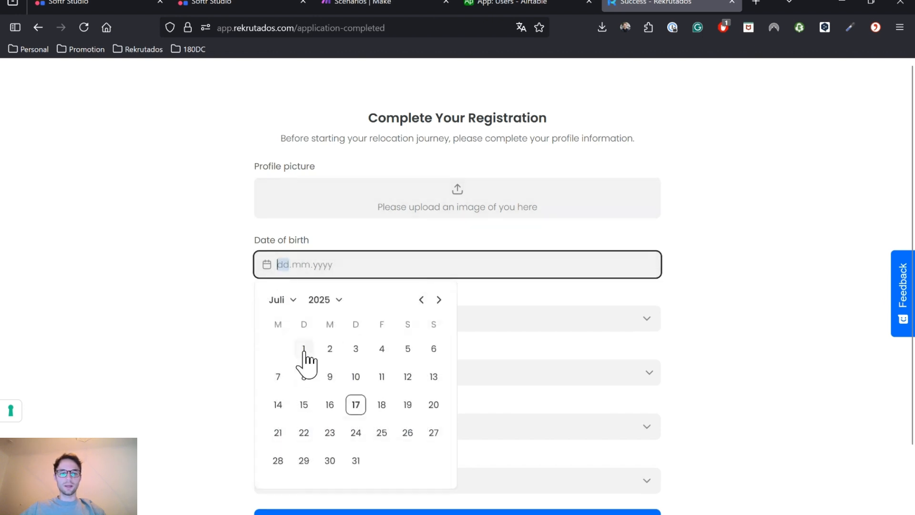
click(304, 349)
click(503, 318)
click(394, 351)
click(388, 372)
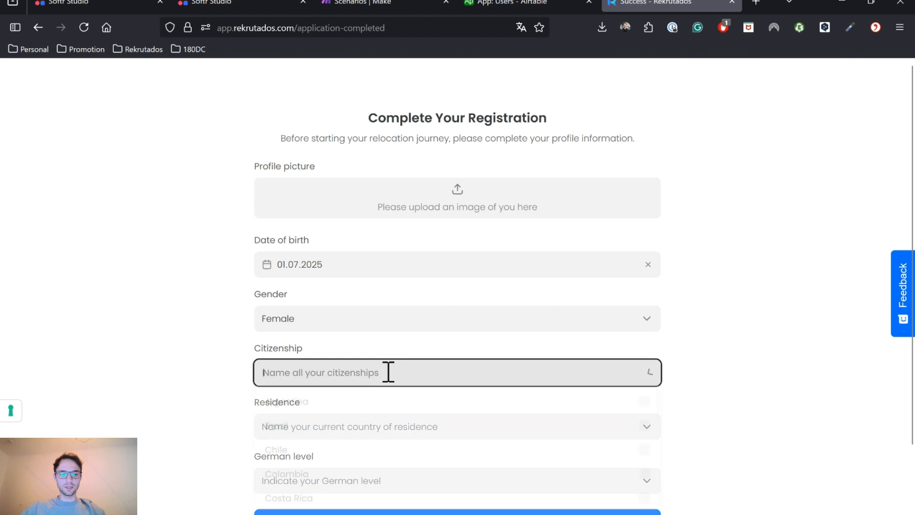
click(360, 408)
click(226, 409)
click(333, 421)
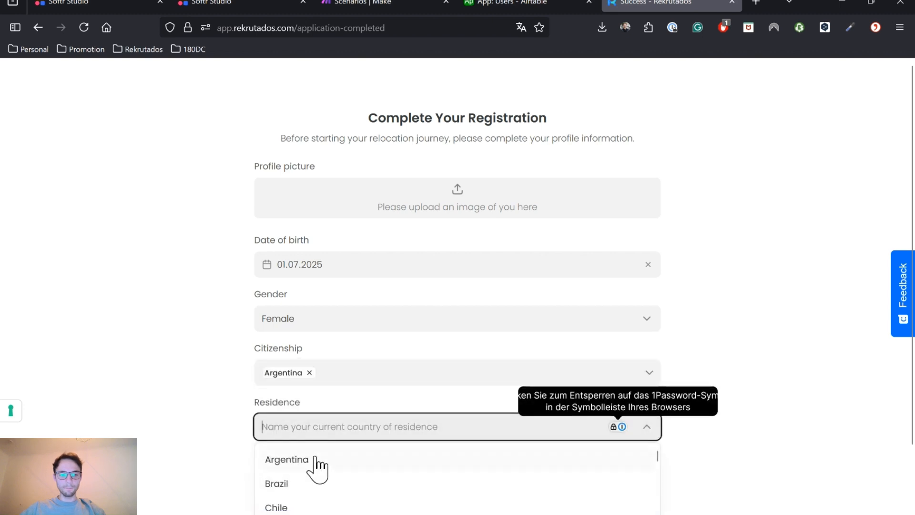
click(310, 459)
click(328, 480)
click(317, 506)
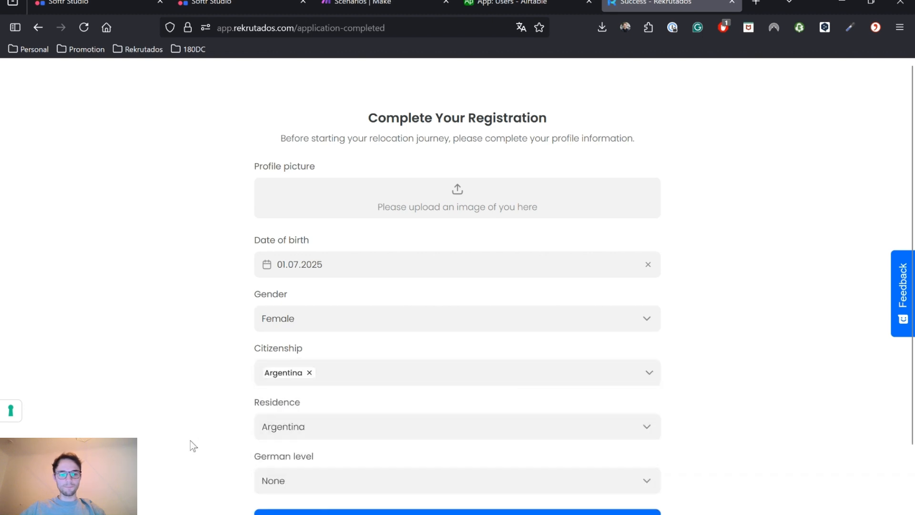
Continue past the degree and upload pages, pick 'Not sure yet' course type, and submit
scroll(214, 440, down, 2)
click(274, 435)
click(584, 433)
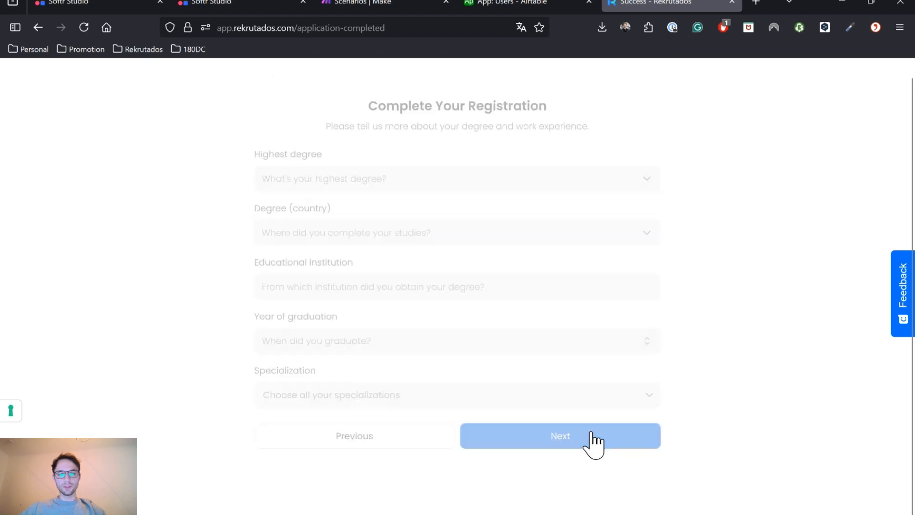
click(577, 386)
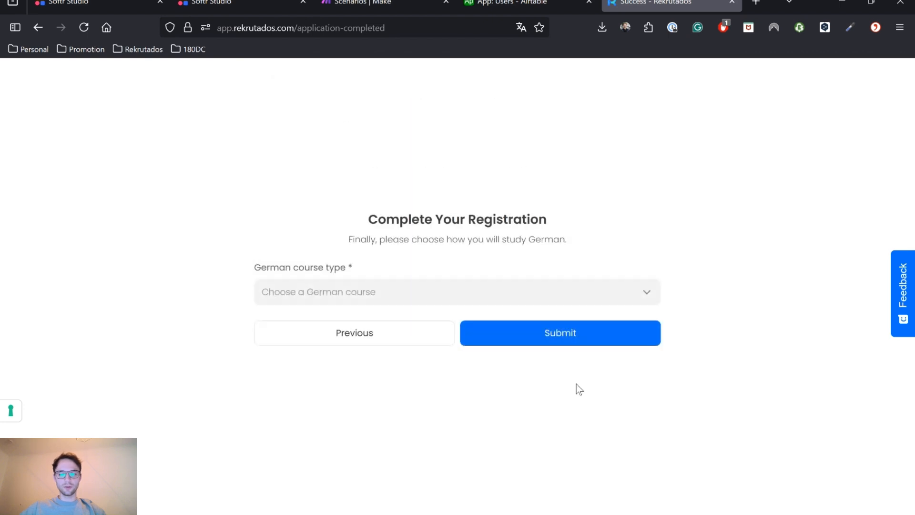
click(500, 295)
click(441, 374)
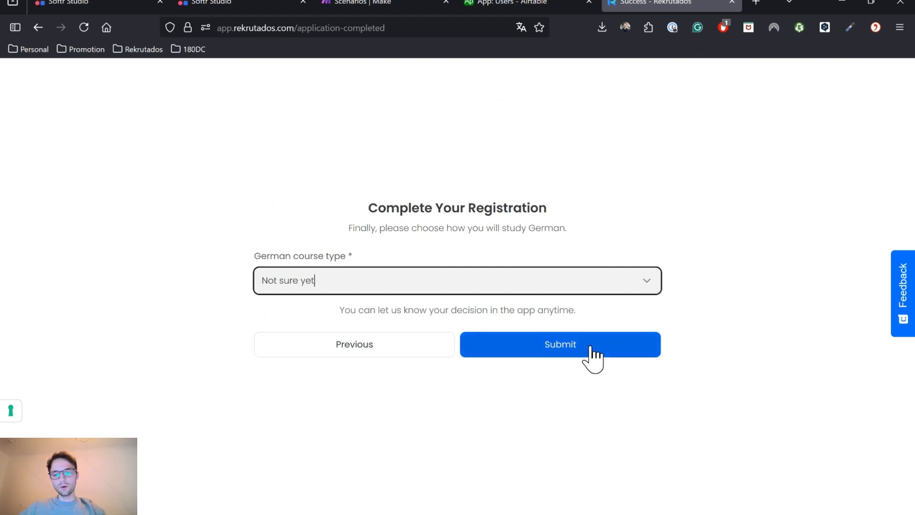
click(576, 357)
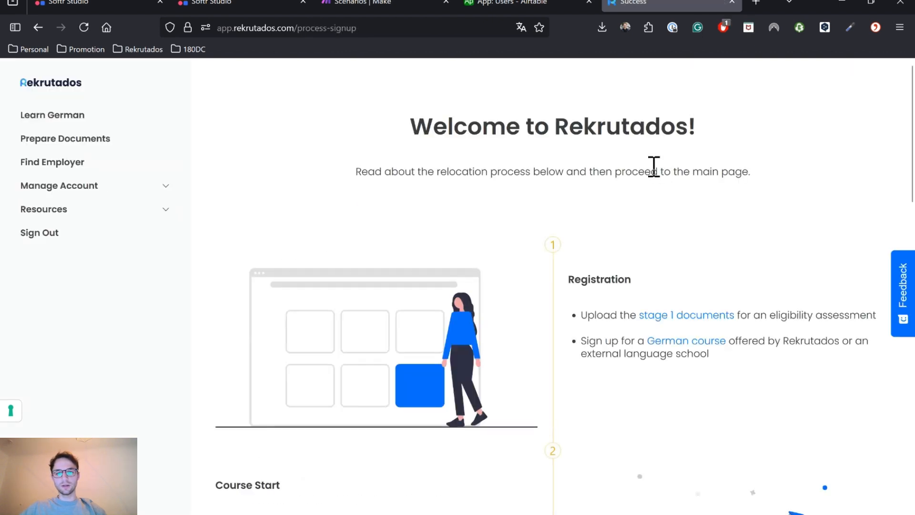
click(507, 4)
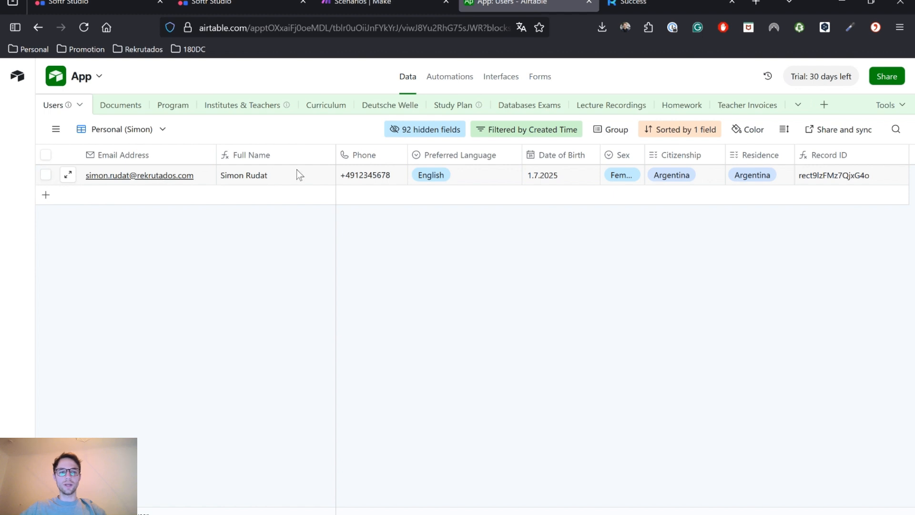
Scroll the Users grid sideways to check the record's English, 1.7.2025, female and Argentina fields
scroll(333, 176, right, 3)
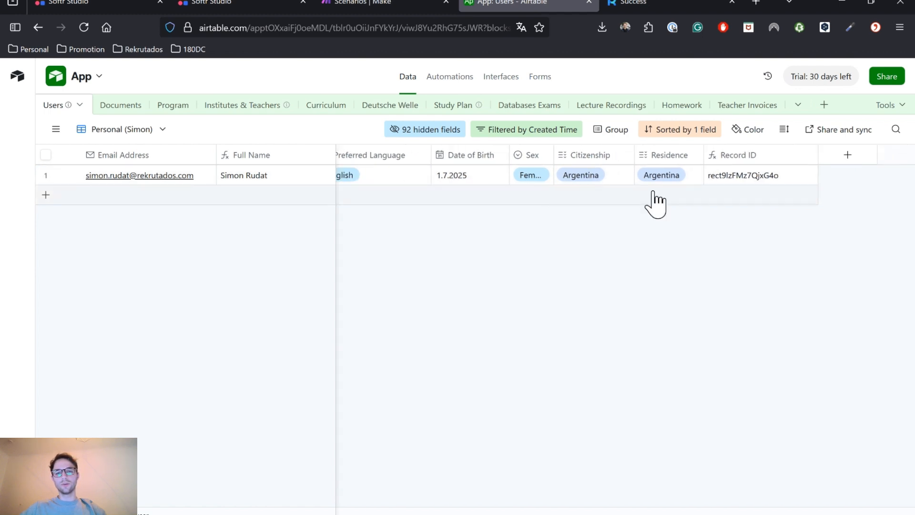
scroll(486, 173, left, 3)
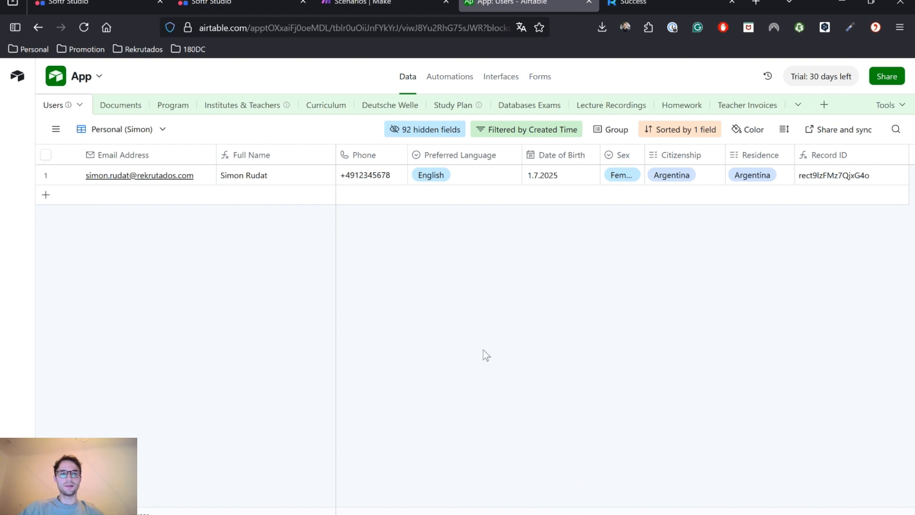
Glance over the sign-up editor and the Airtable record, then open the sign-up block's page rules
click(223, 5)
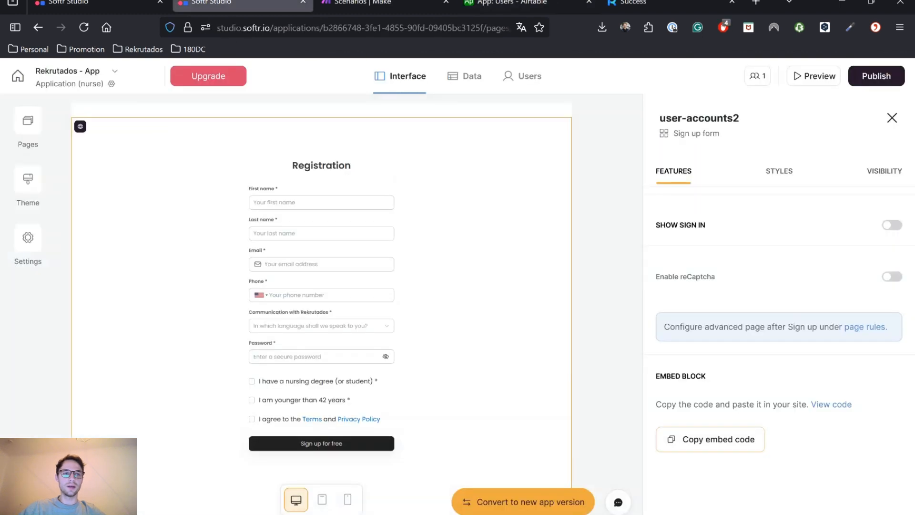
scroll(370, 255, up, 1)
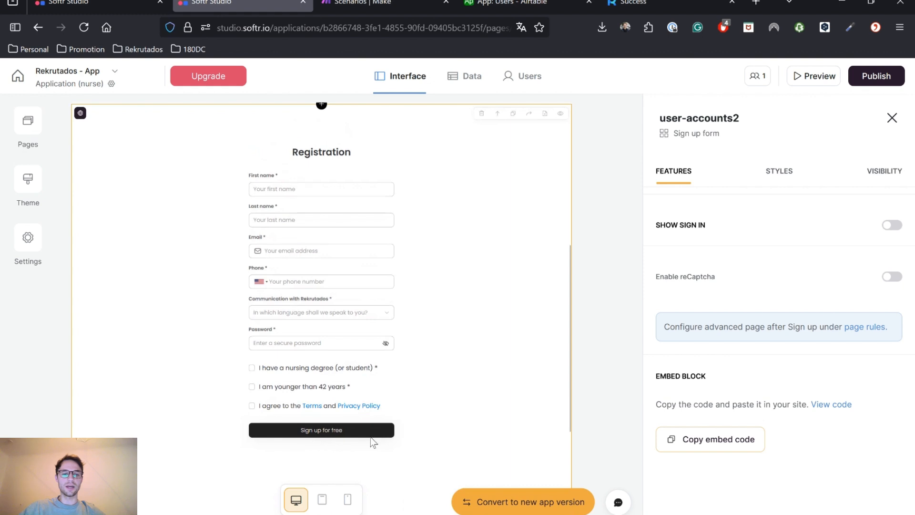
scroll(371, 436, up, 1)
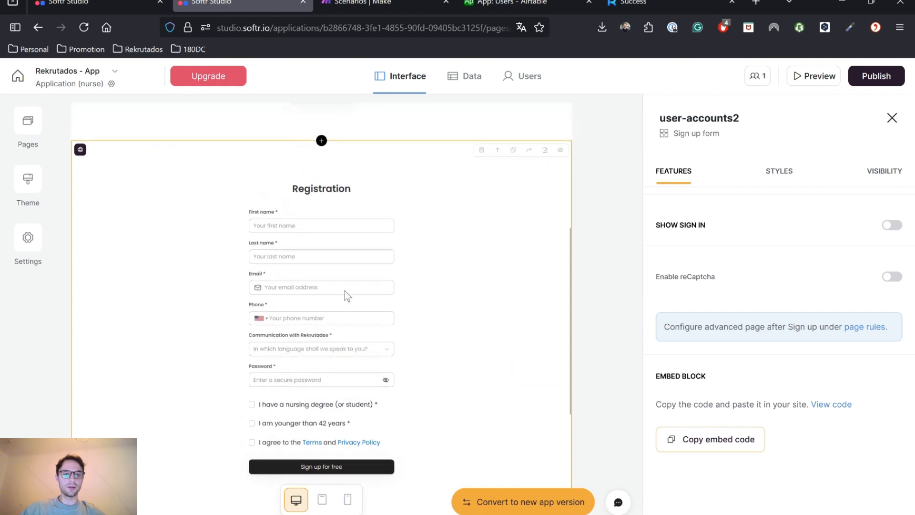
click(95, 4)
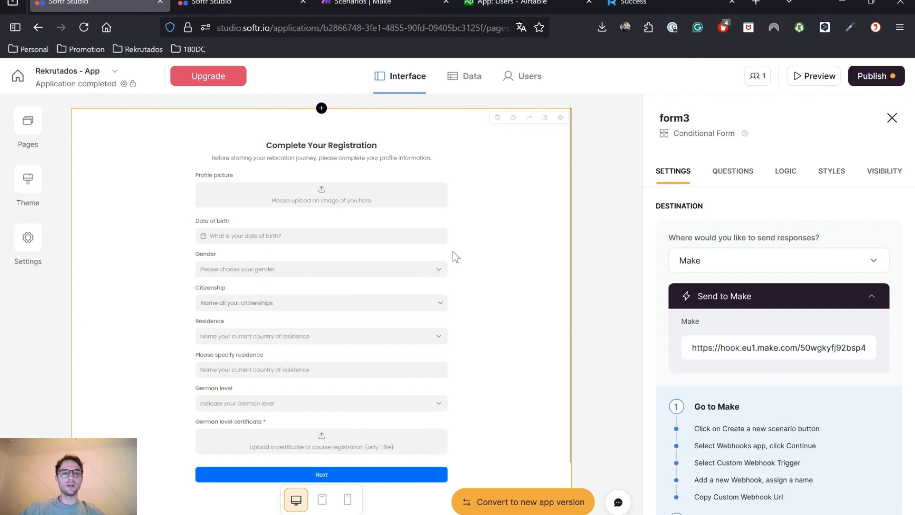
click(512, 4)
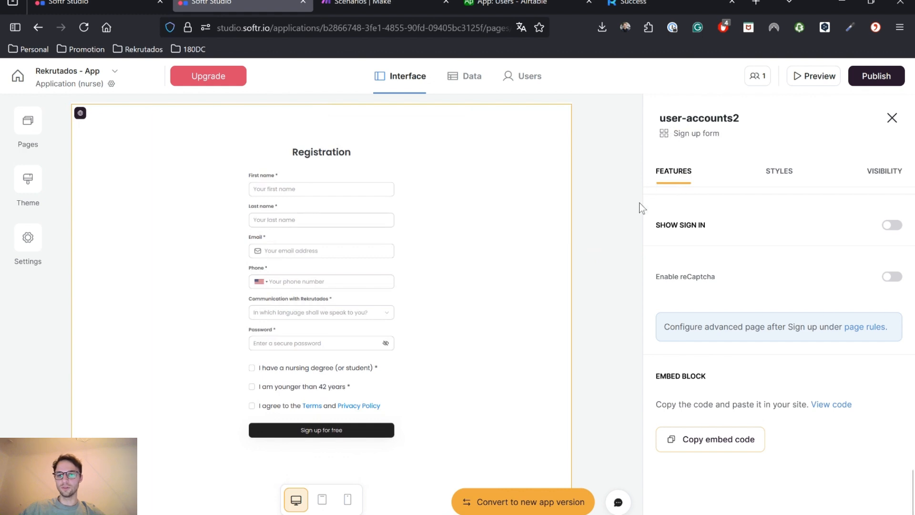
scroll(499, 275, down, 1)
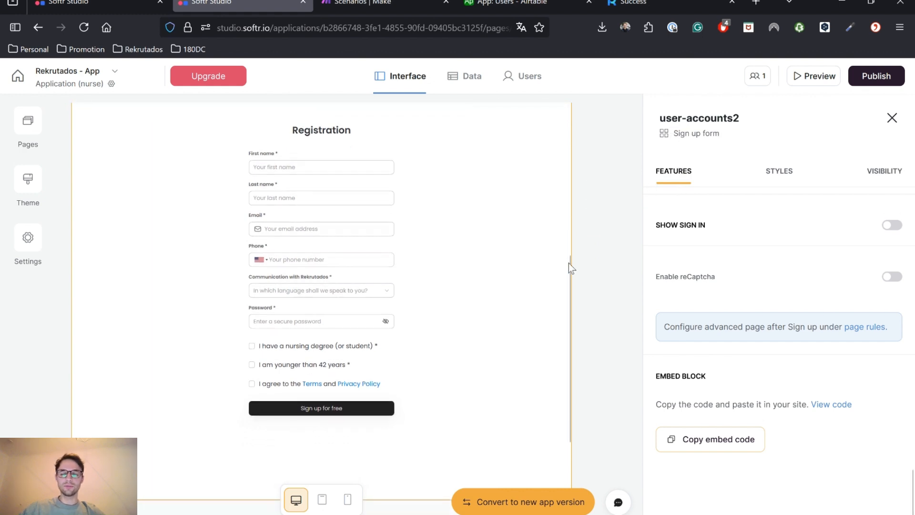
click(870, 328)
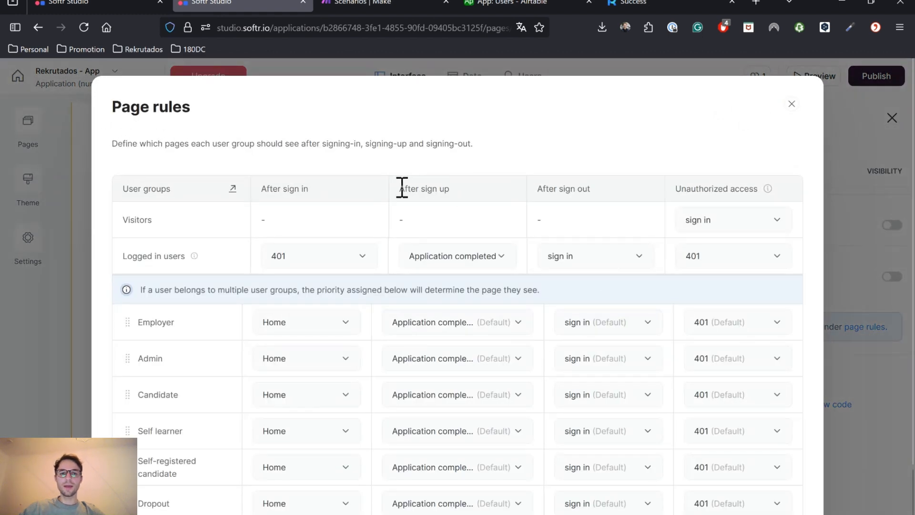
Check the After sign up rule sending logged-in users to Application completed, then close Page rules
drag(401, 187, 456, 189)
click(491, 162)
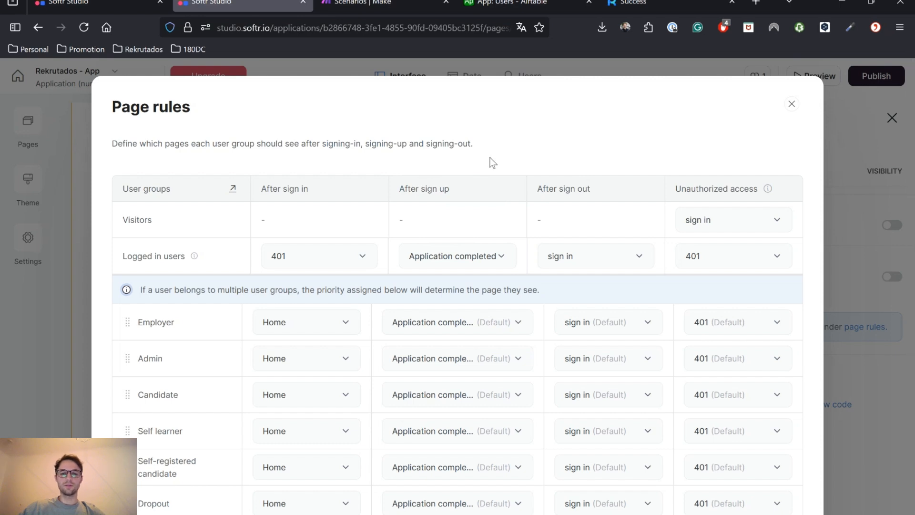
scroll(492, 162, down, 2)
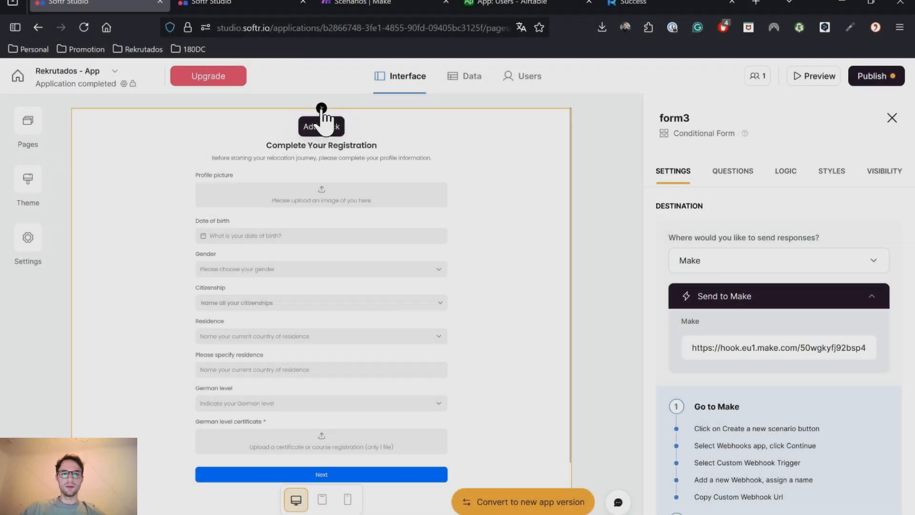
Hide the old registration form block and add a Centered form block above it
click(322, 108)
click(561, 118)
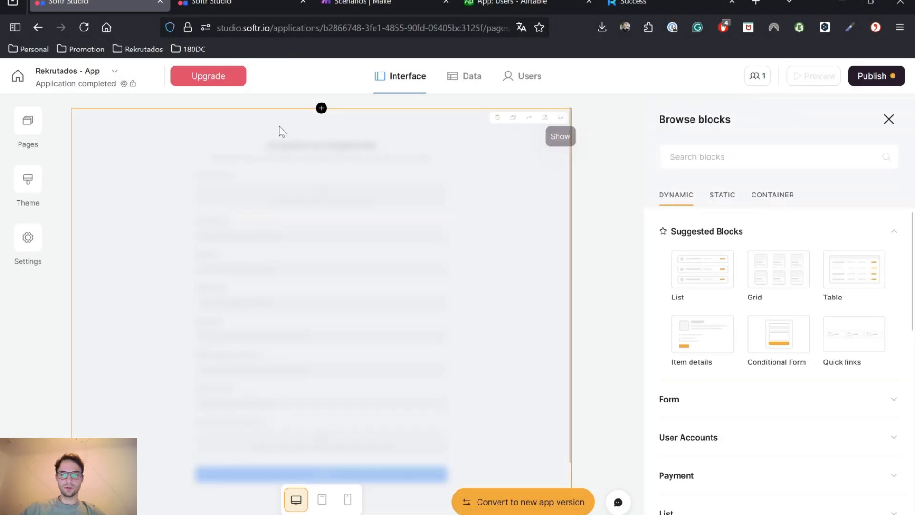
mouse_move(717, 309)
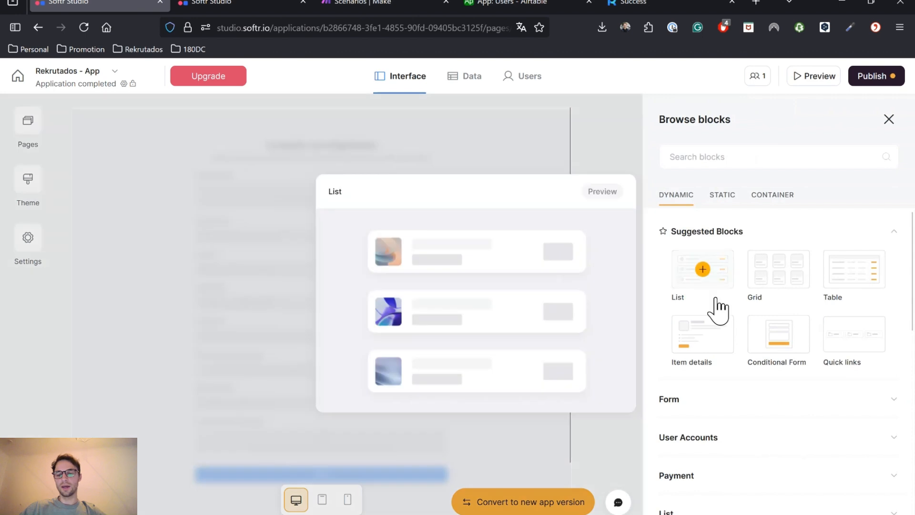
scroll(721, 295, down, 3)
scroll(724, 281, up, 1)
click(739, 328)
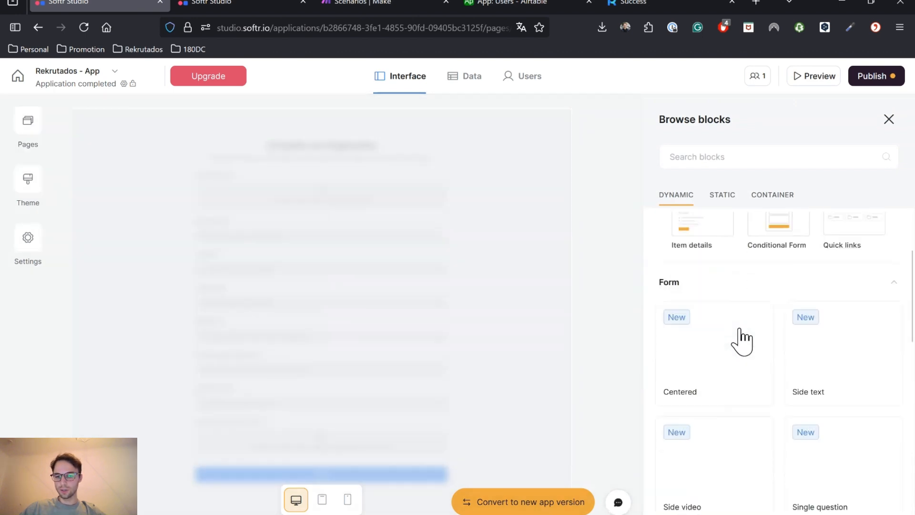
mouse_move(713, 298)
click(435, 226)
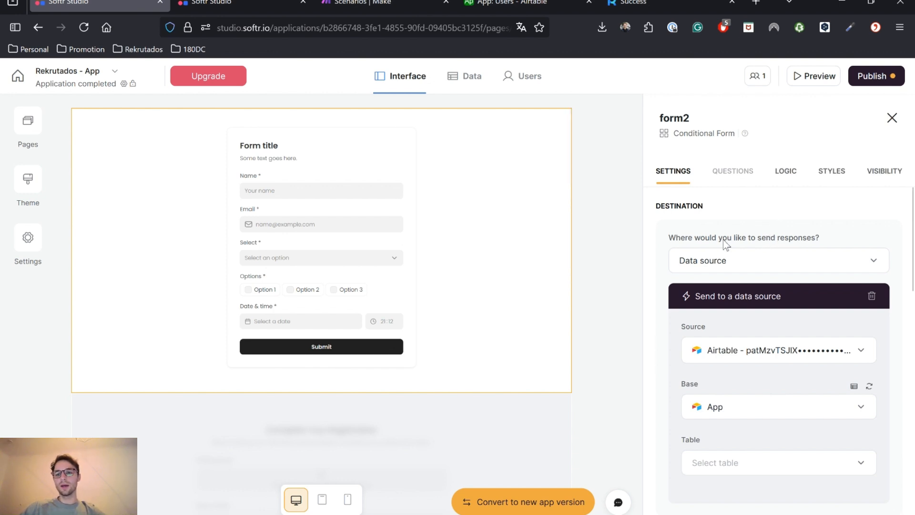
Choose Make under form2's 'Where would you like to send responses?' setting
scroll(725, 244, down, 1)
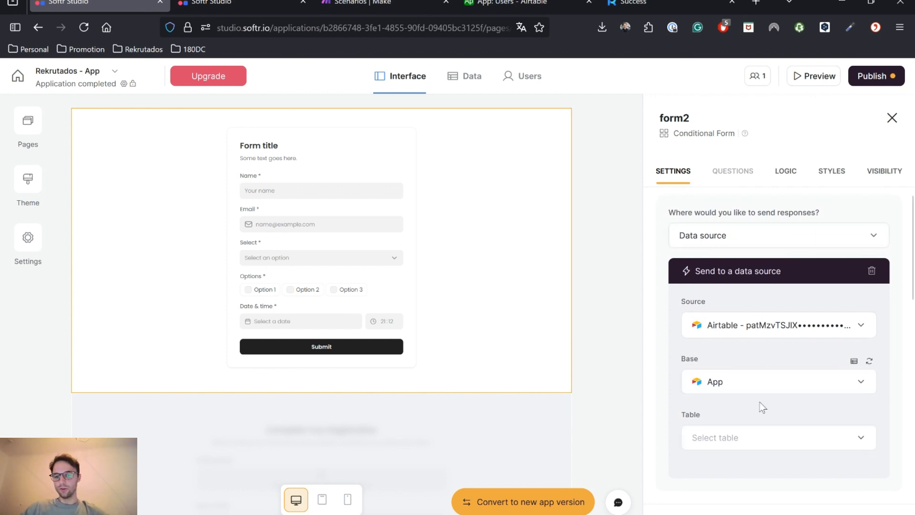
scroll(743, 238, up, 1)
click(734, 262)
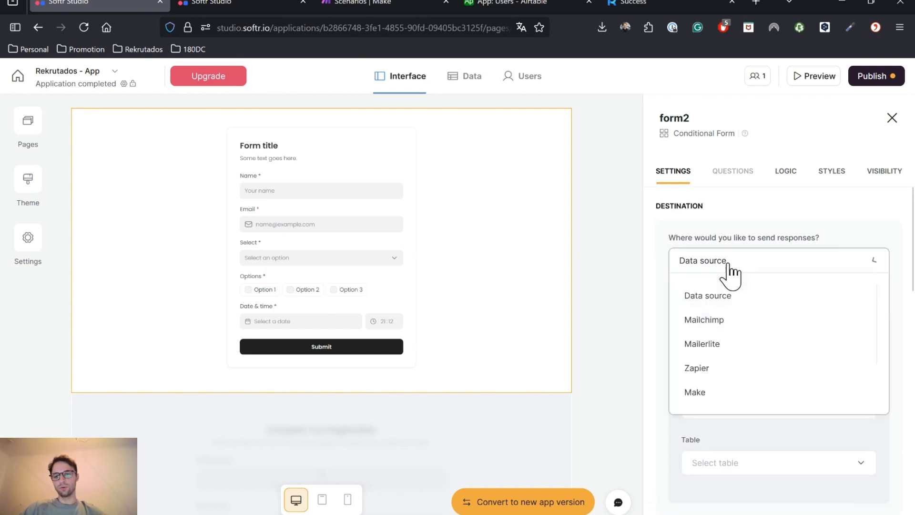
click(739, 228)
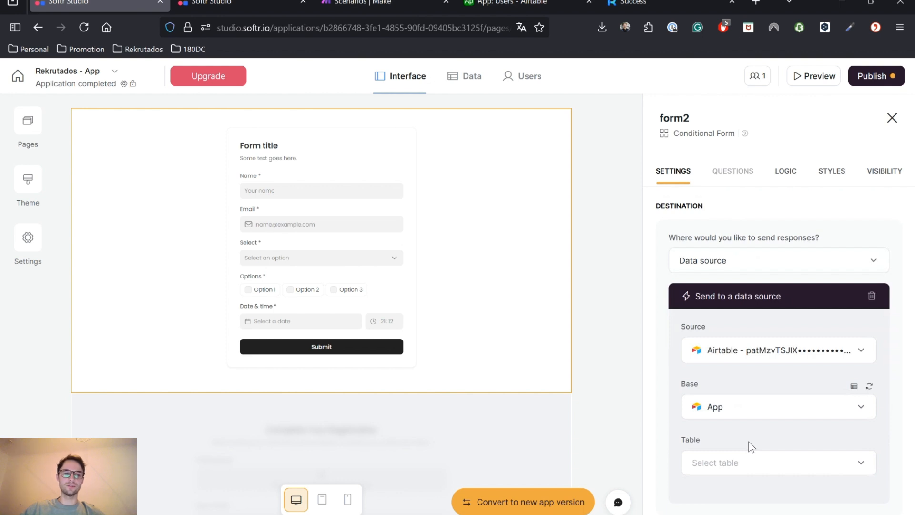
click(768, 266)
scroll(760, 344, down, 1)
scroll(761, 350, down, 1)
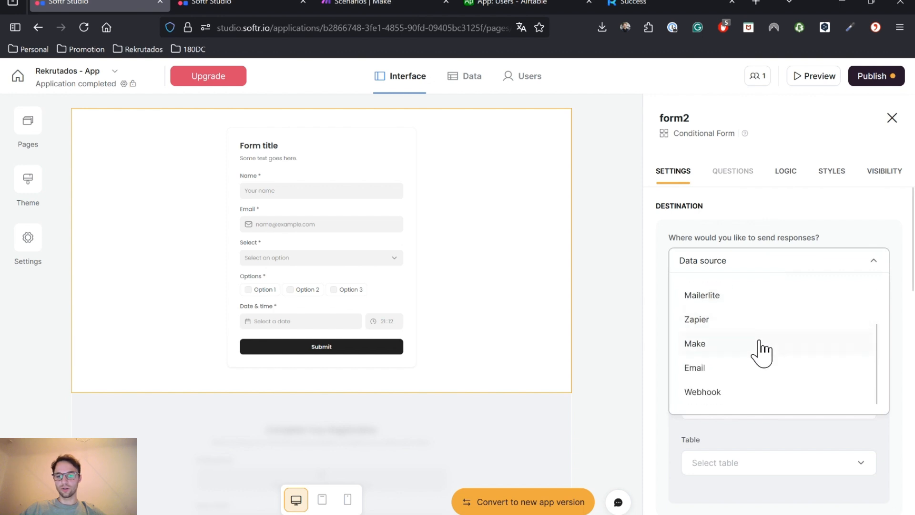
click(724, 347)
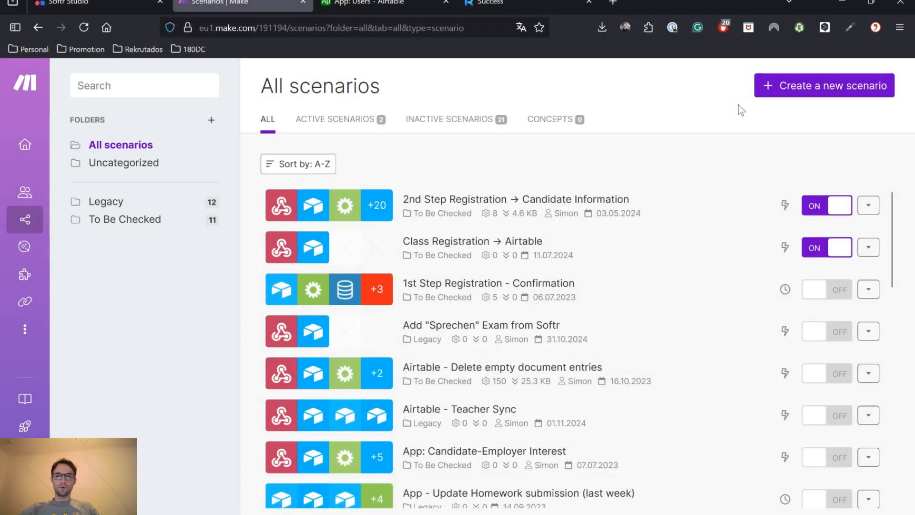
Start a new Make scenario with a Webhooks custom webhook named 'Conditional'
click(816, 91)
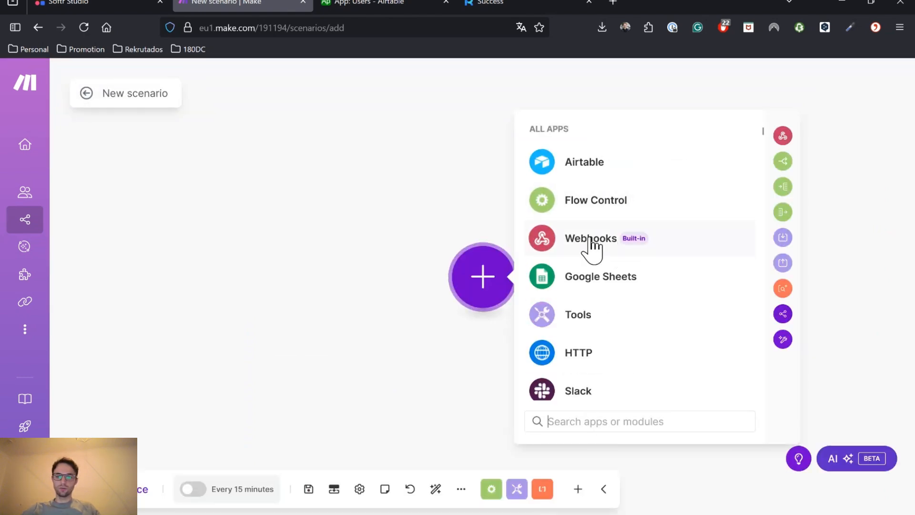
click(660, 250)
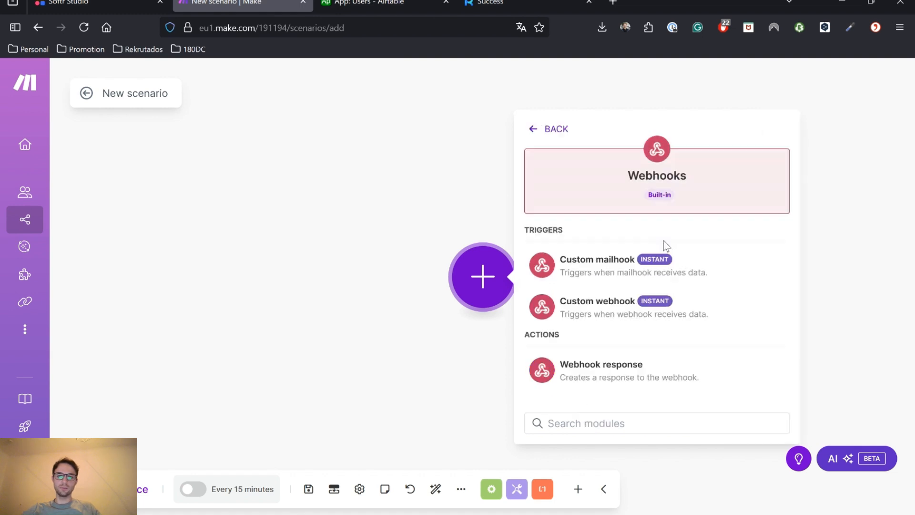
click(598, 315)
click(778, 273)
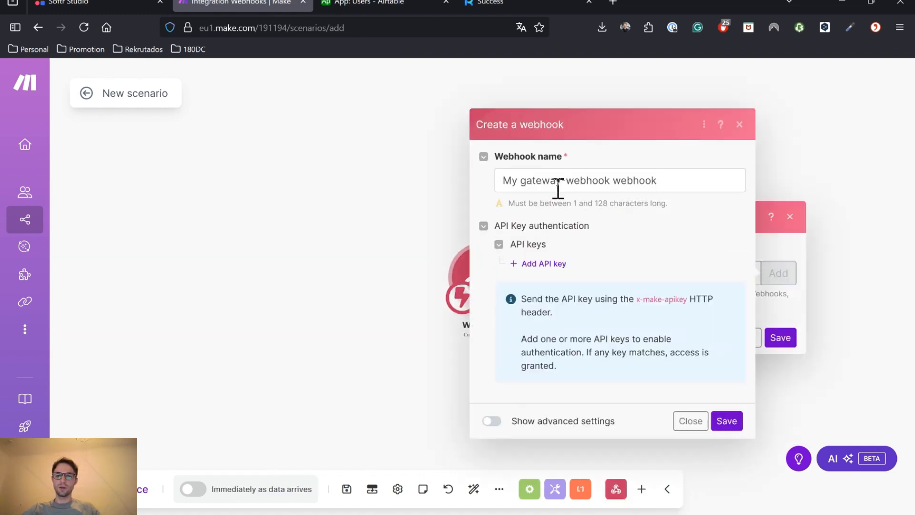
click(588, 181)
triple_click(588, 180)
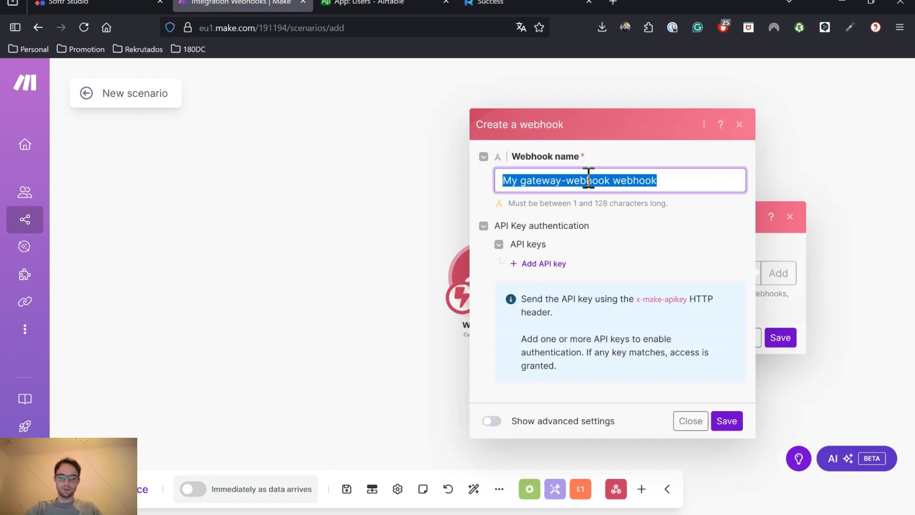
text(Conditional)
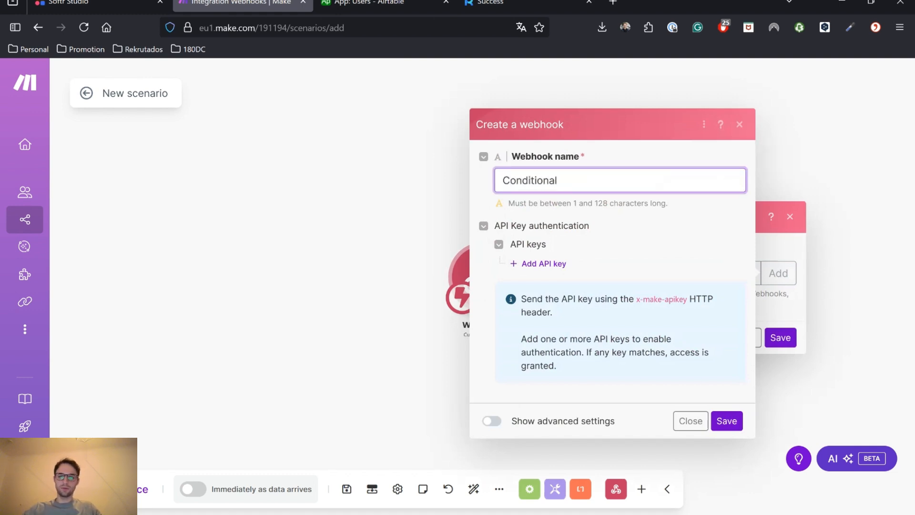
click(726, 422)
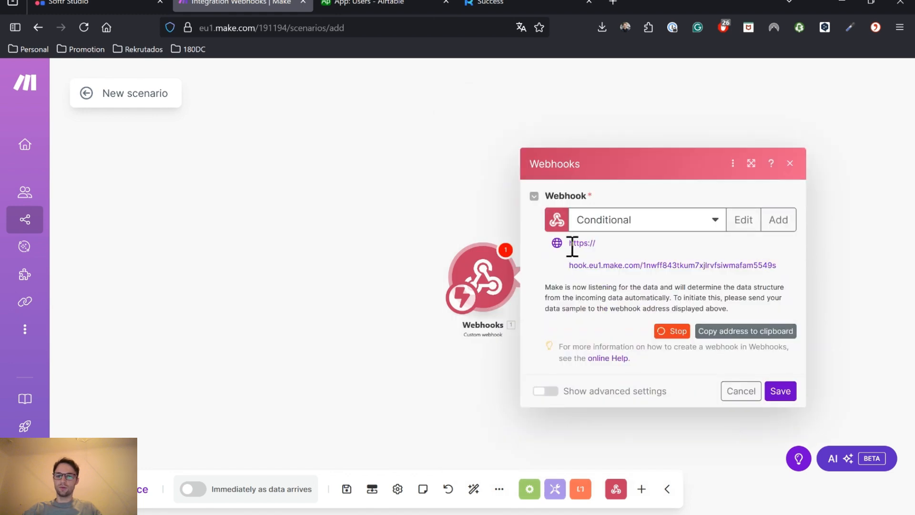
Copy the Conditional webhook's address for the Softr form's Make setting
drag(569, 243, 717, 267)
click(694, 266)
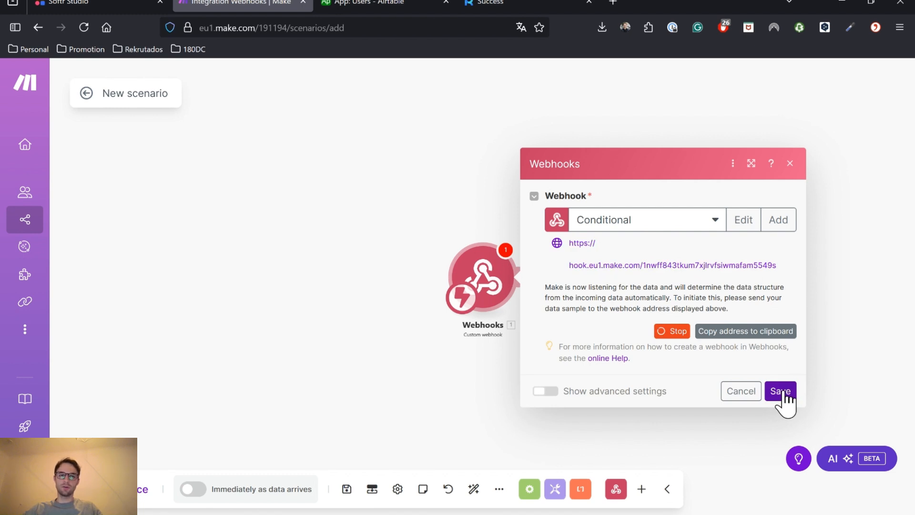
click(758, 334)
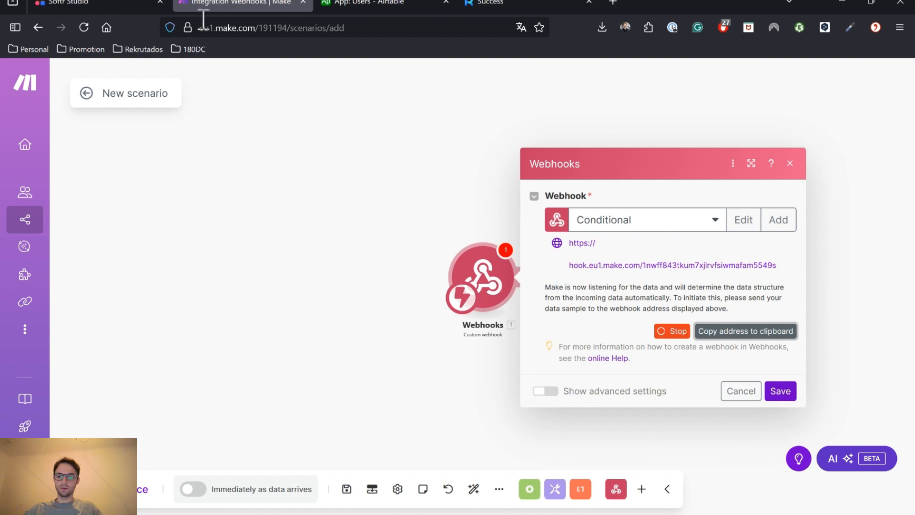
key(ctrl+shift+Tab)
click(784, 352)
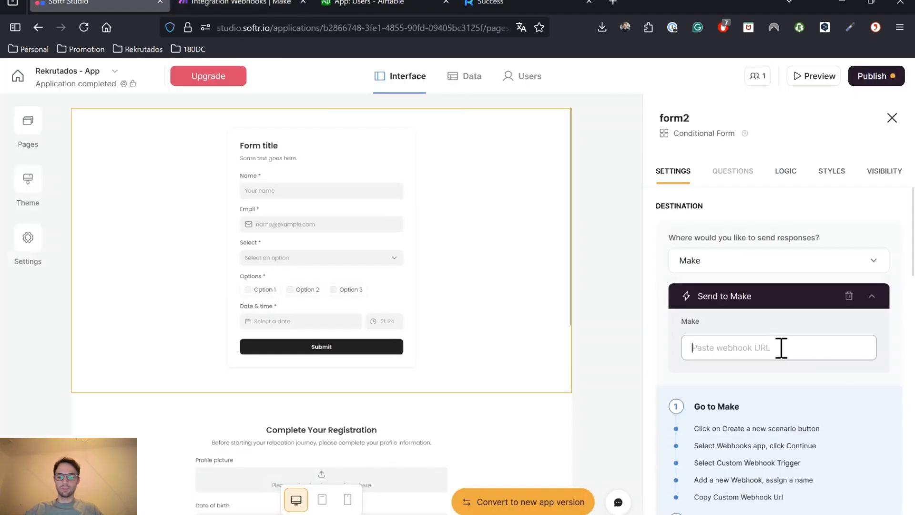
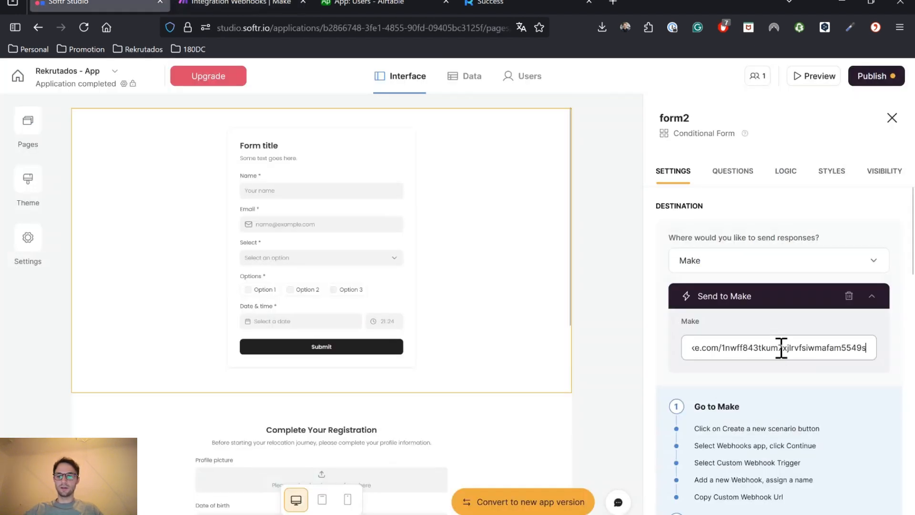
Paste the Make webhook URL as the form's destination and change Heading 1 to 'Application Completed!'
click(730, 177)
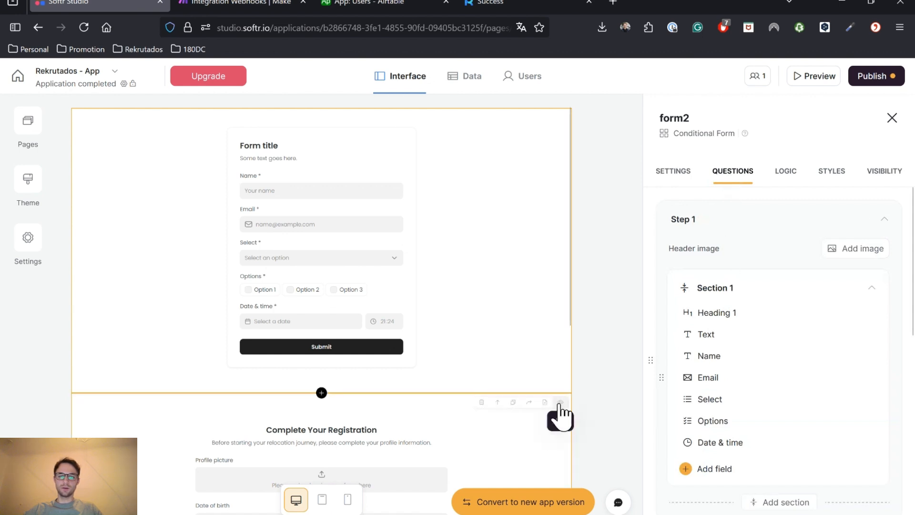
click(752, 320)
triple_click(537, 379)
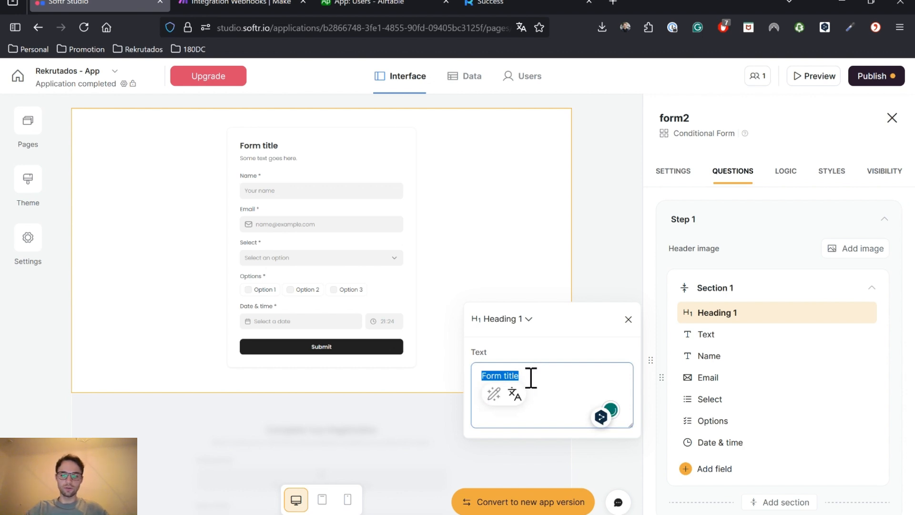
text(Applicatio)
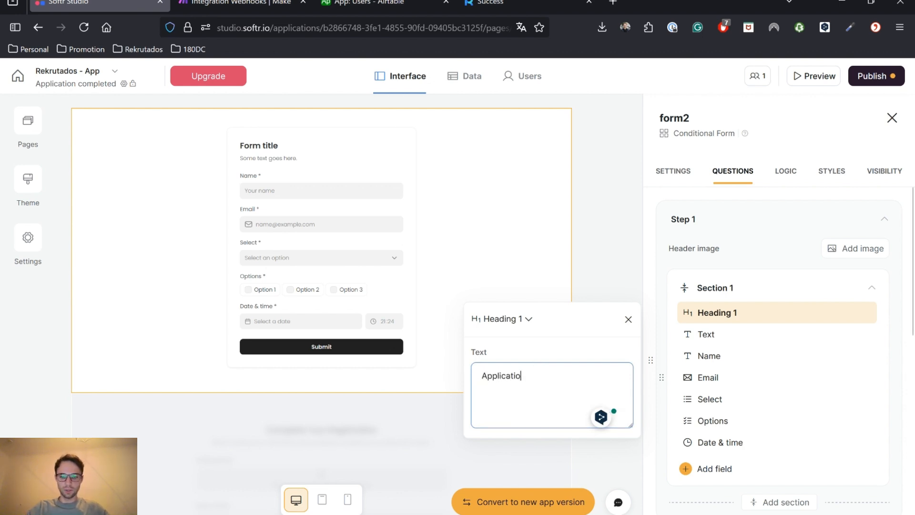
text(n Comple)
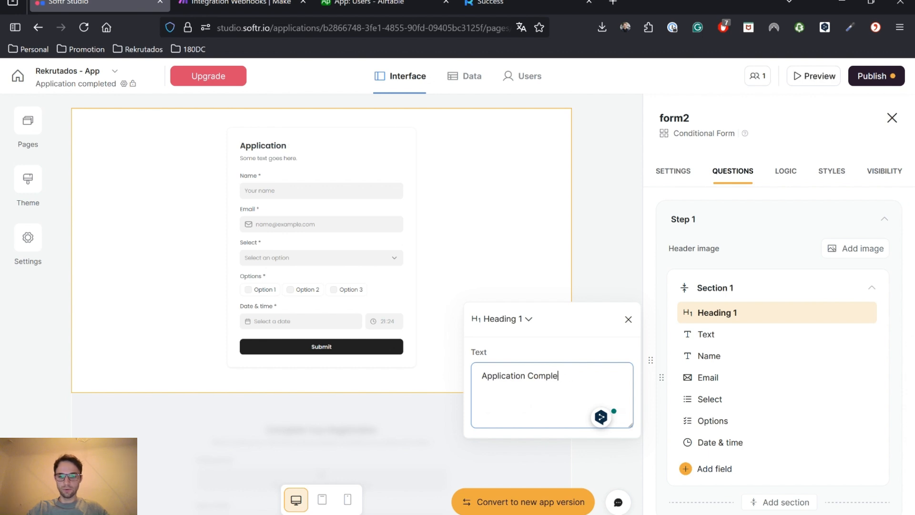
text(eteted!)
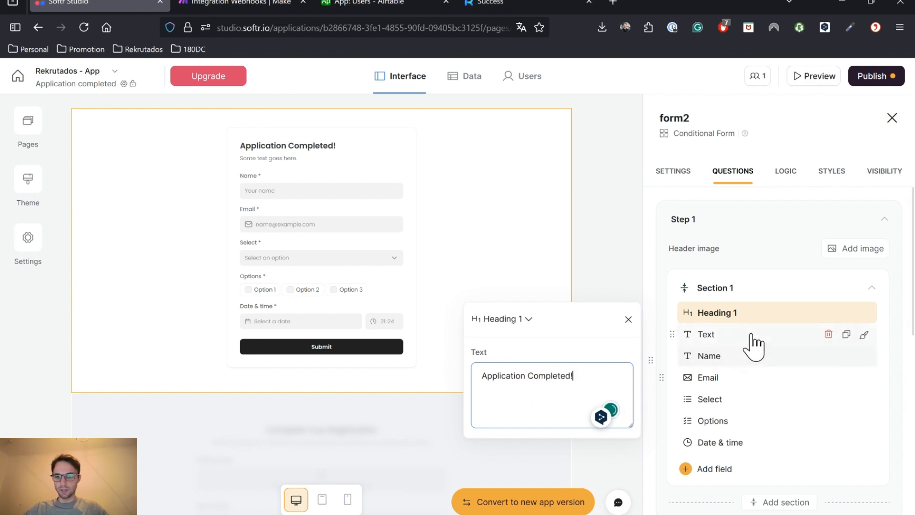
click(753, 336)
Delete the placeholder text element from the form
click(506, 340)
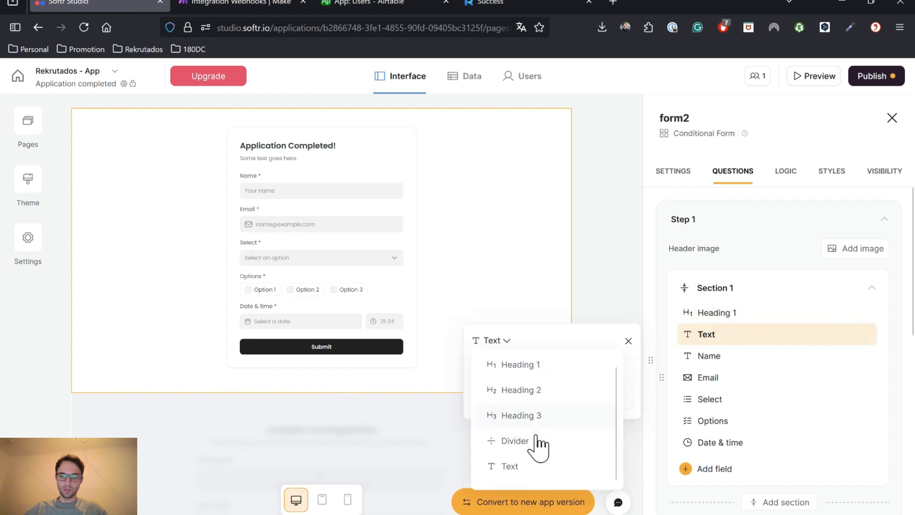
scroll(536, 439, up, 1)
mouse_move(750, 334)
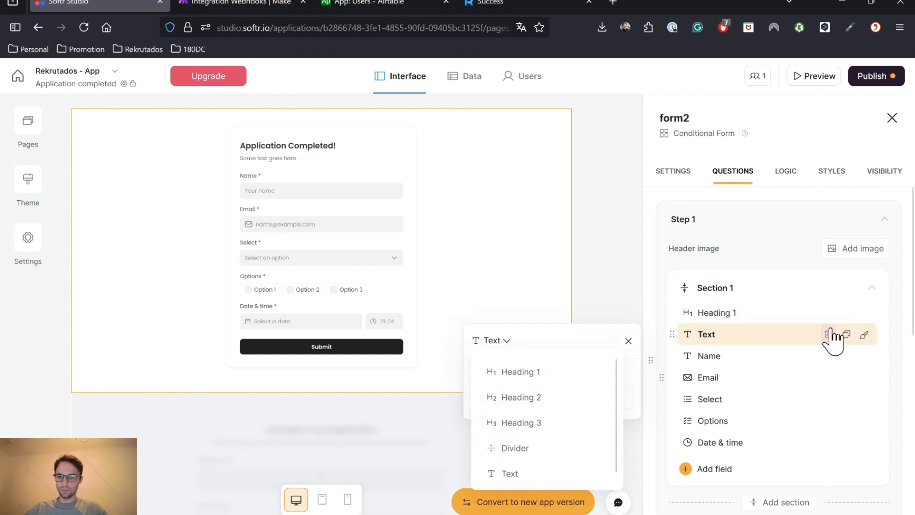
click(829, 333)
click(536, 344)
Turn the Name field into a Date field mapped to and labelled 'Date of Birth'
click(754, 338)
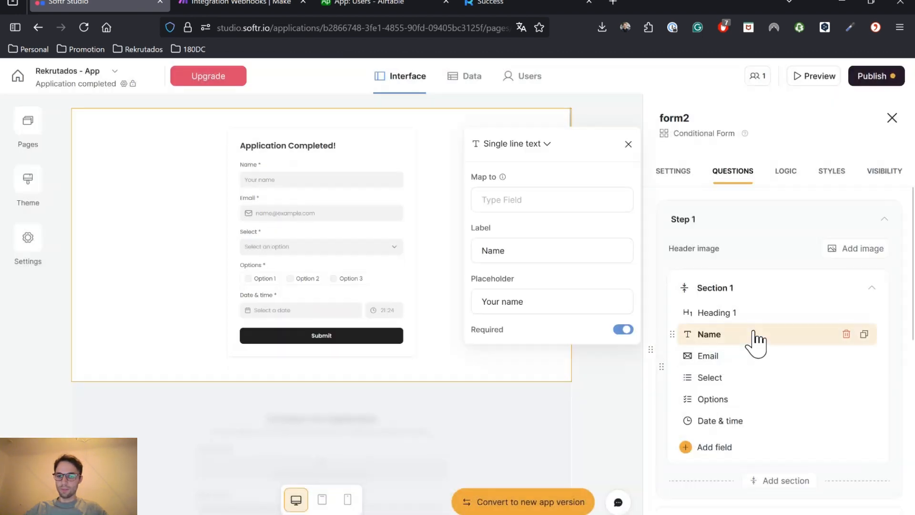
click(499, 142)
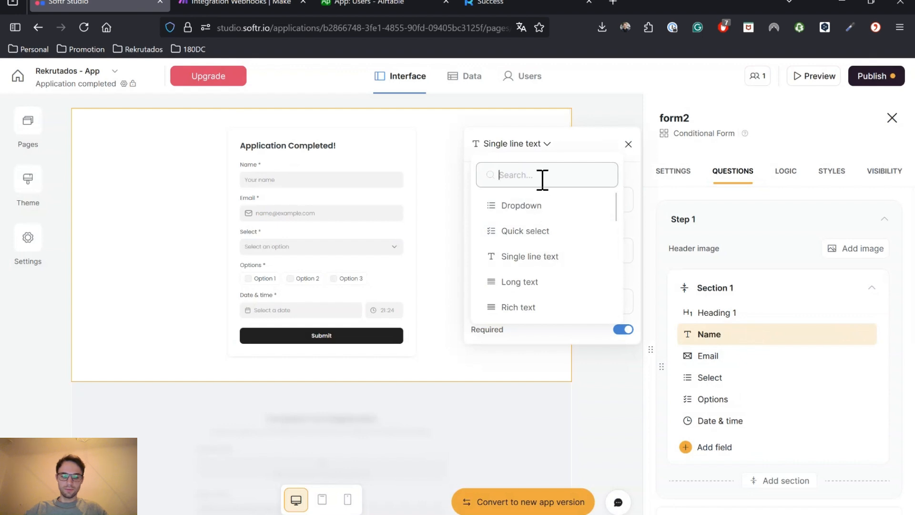
text(date)
click(534, 205)
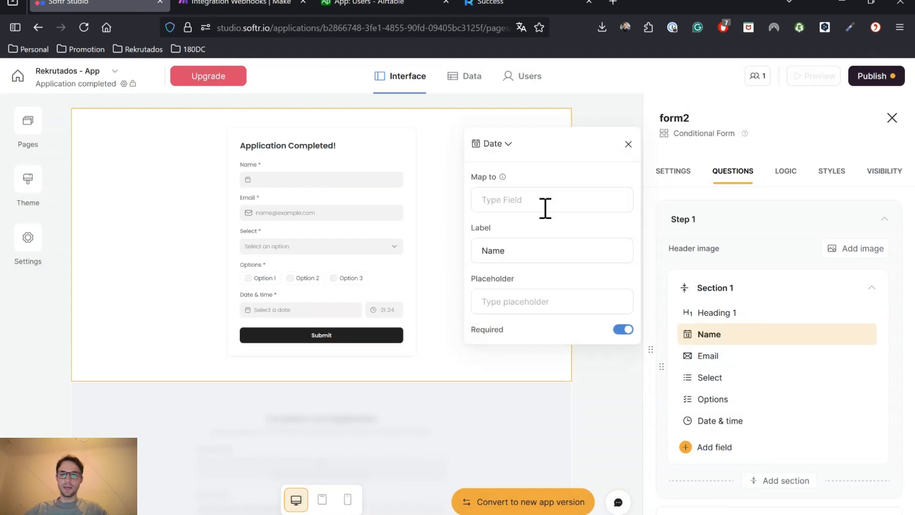
click(545, 208)
text(Date of Bort)
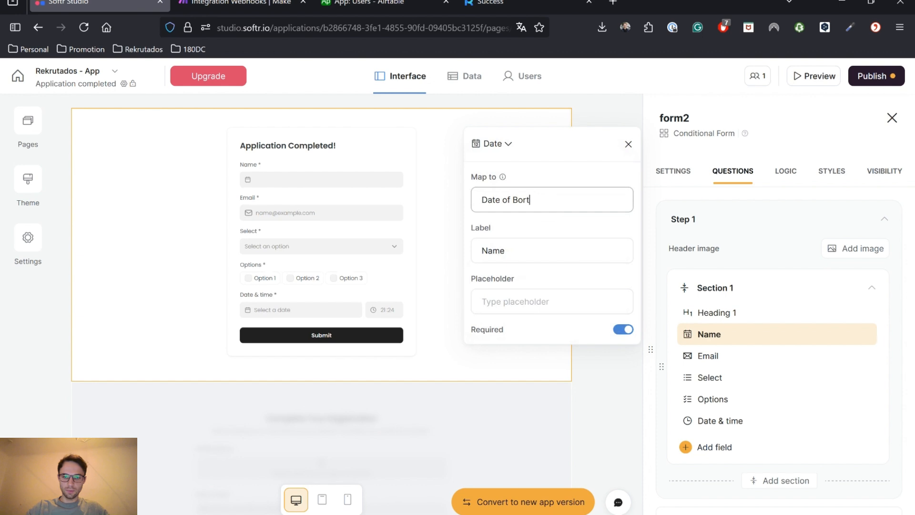
key(BackSpace)
key(BackSpace)
key(BackSpace)
text(irth)
key(Tab)
text(Date o)
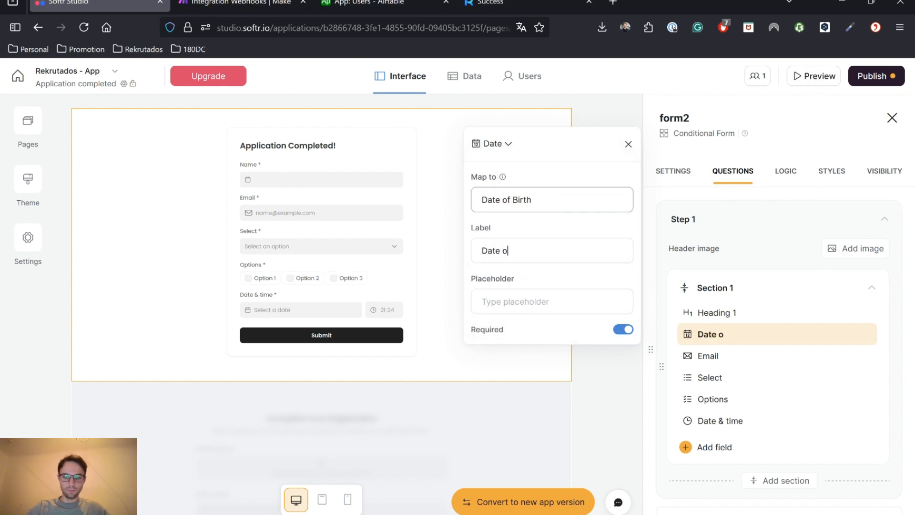
text(f Birth)
Turn the Email field into a Quick select mapped to the Airtable Citizenship field
click(713, 357)
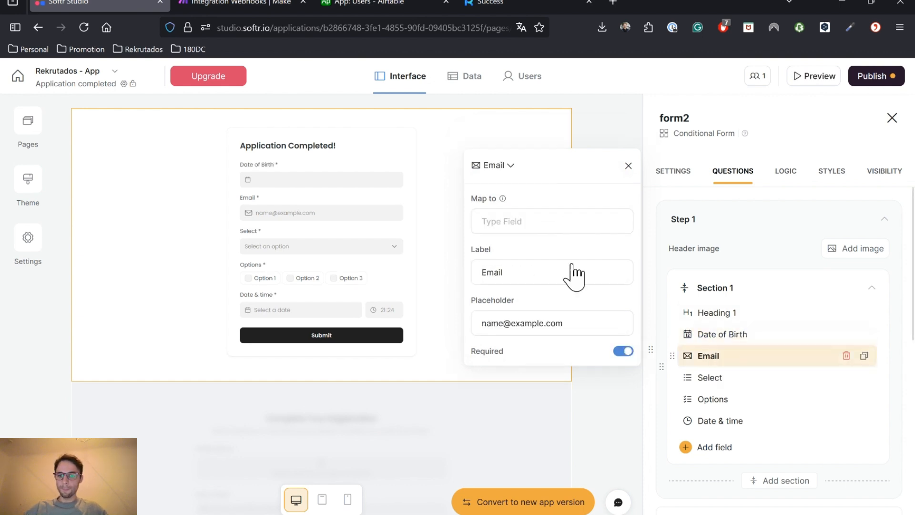
click(501, 165)
click(538, 250)
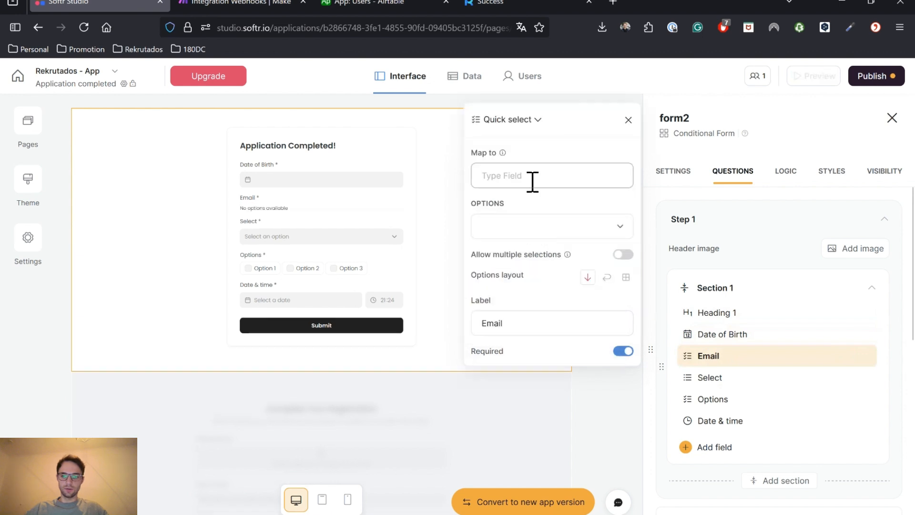
click(533, 181)
text(Citizenship)
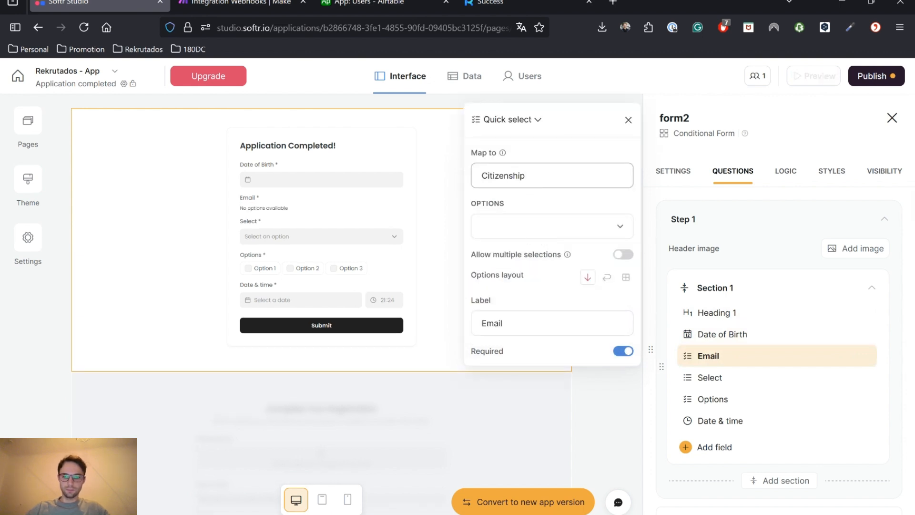
Add German and French as answer options and relabel the field 'Citizenship'
click(528, 231)
click(536, 268)
text(German)
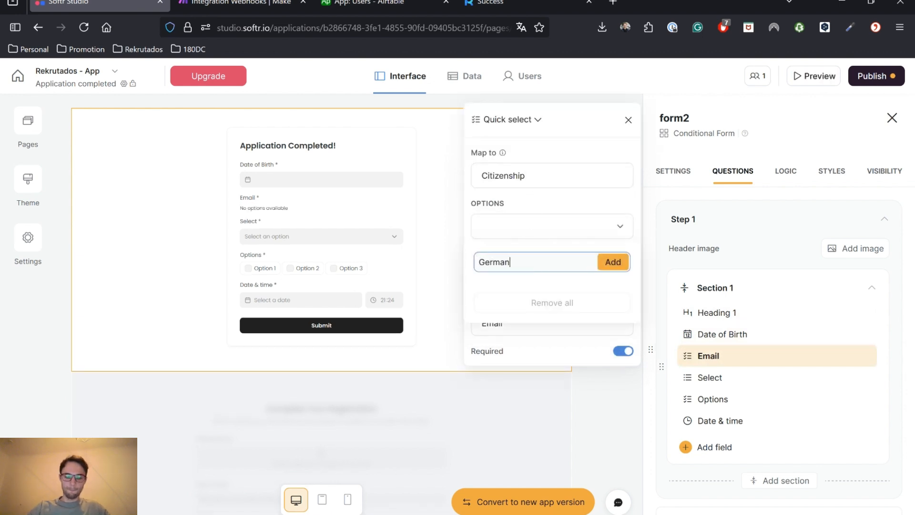
click(604, 264)
text(F)
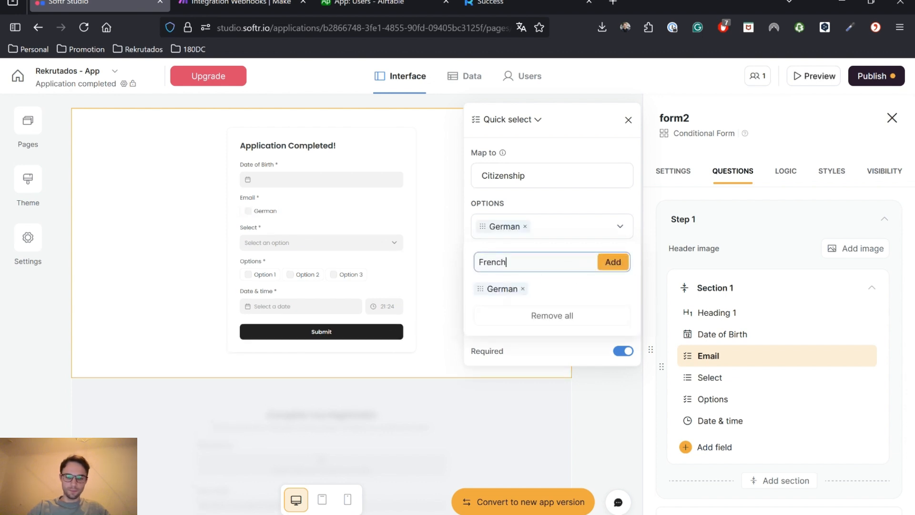
text(rench)
click(614, 262)
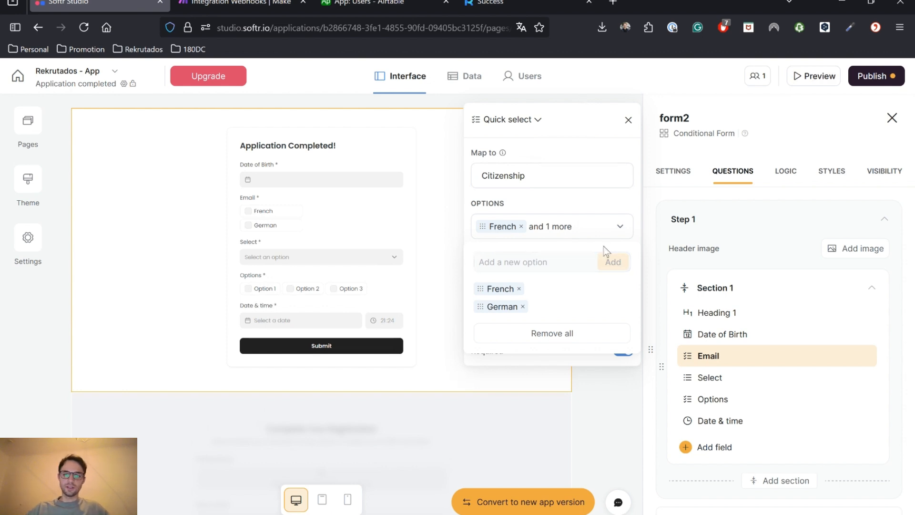
click(589, 209)
double_click(563, 329)
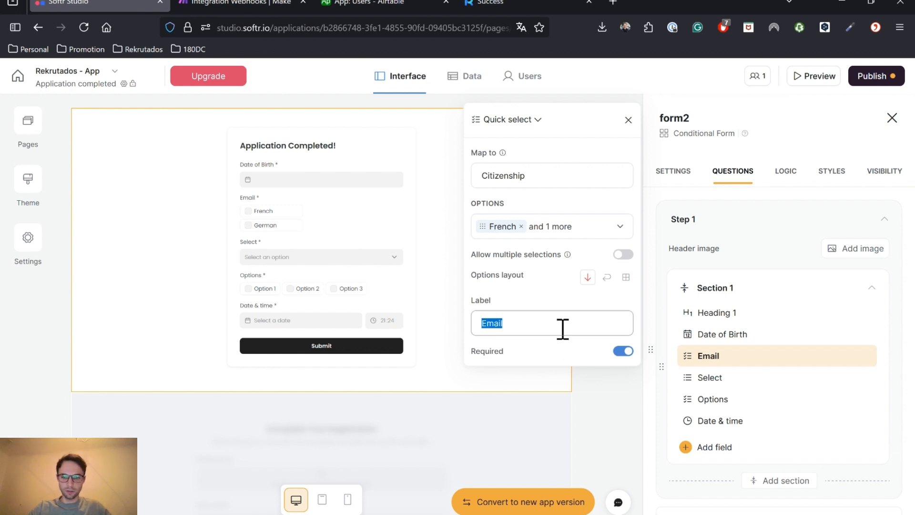
text(Citizenship)
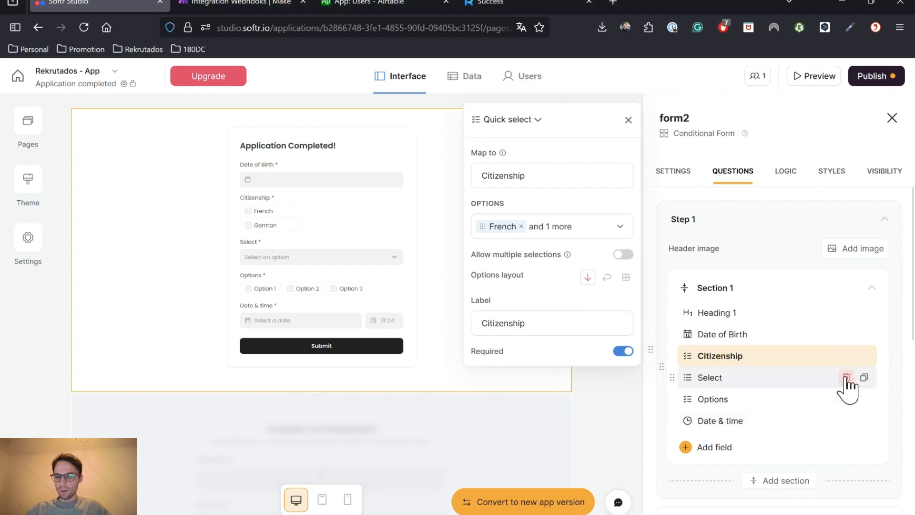
Delete the placeholder Select field and the Options question
click(847, 377)
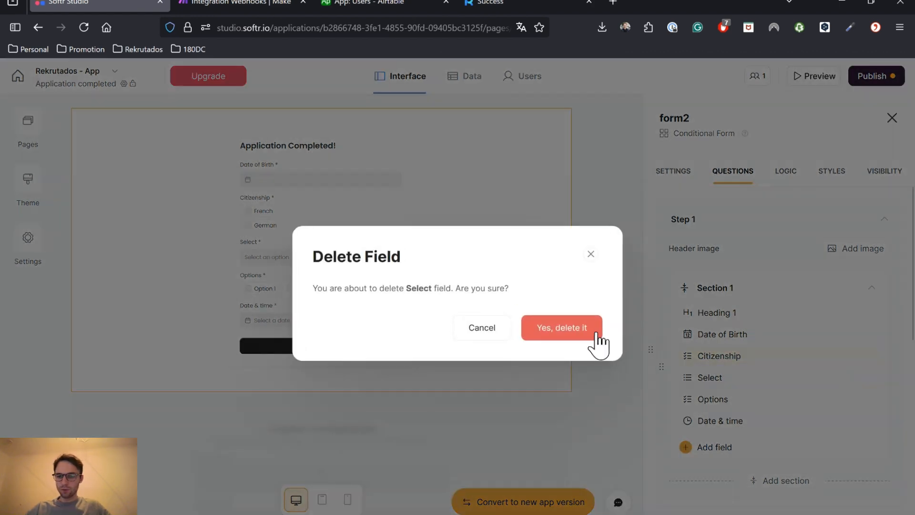
click(590, 330)
click(846, 377)
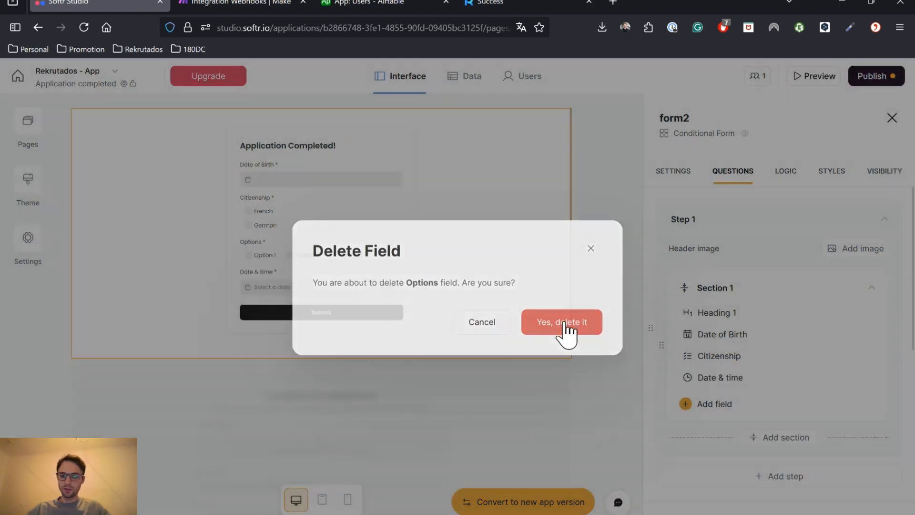
click(566, 329)
click(743, 381)
click(518, 187)
Make the Date & time question a hidden field mapped to RecordID, valued with the logged-in user's Record ID
text(hidden)
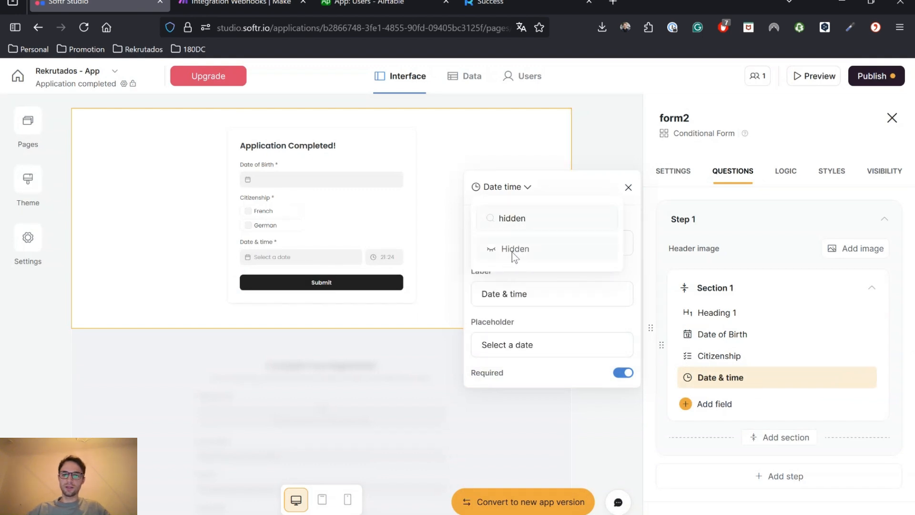
click(516, 249)
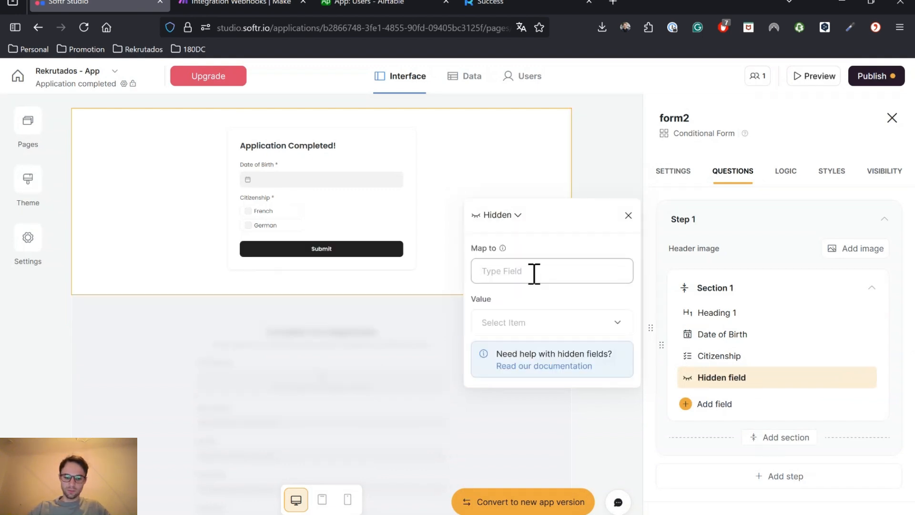
text(RecordID)
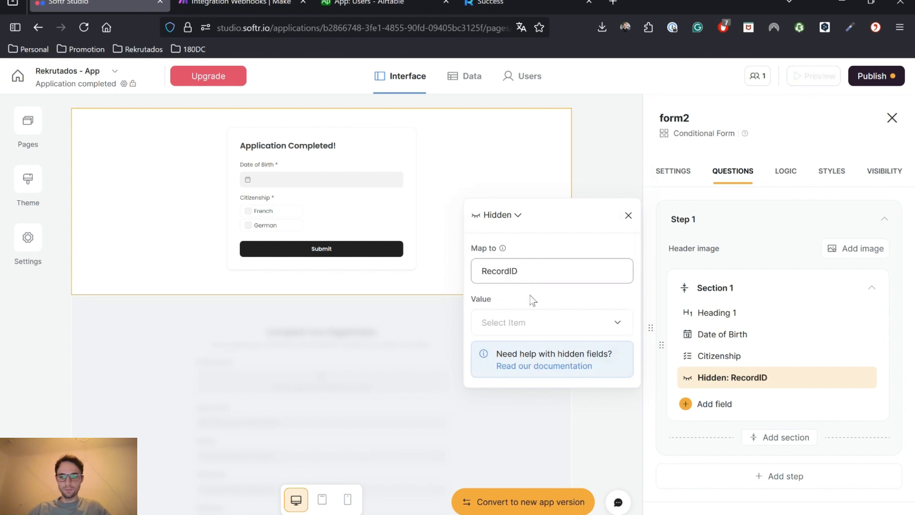
click(529, 322)
click(578, 153)
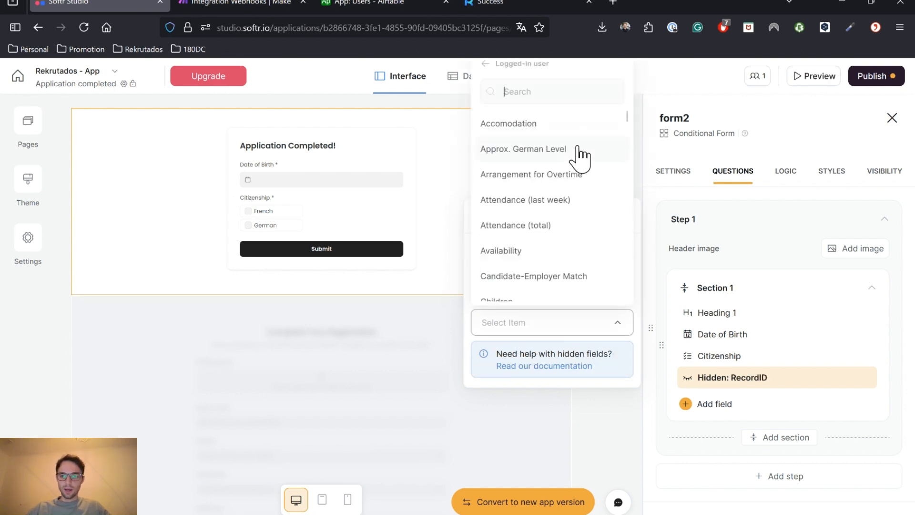
click(541, 92)
text(record)
click(515, 288)
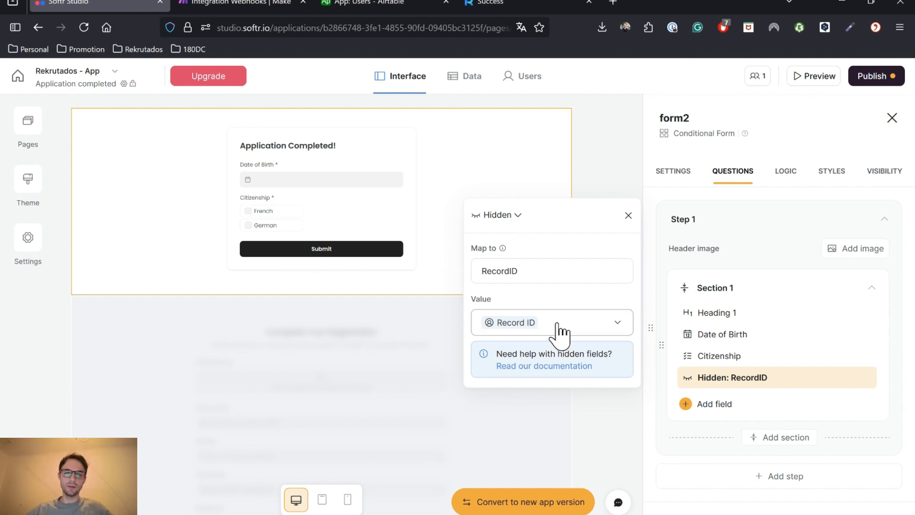
click(613, 178)
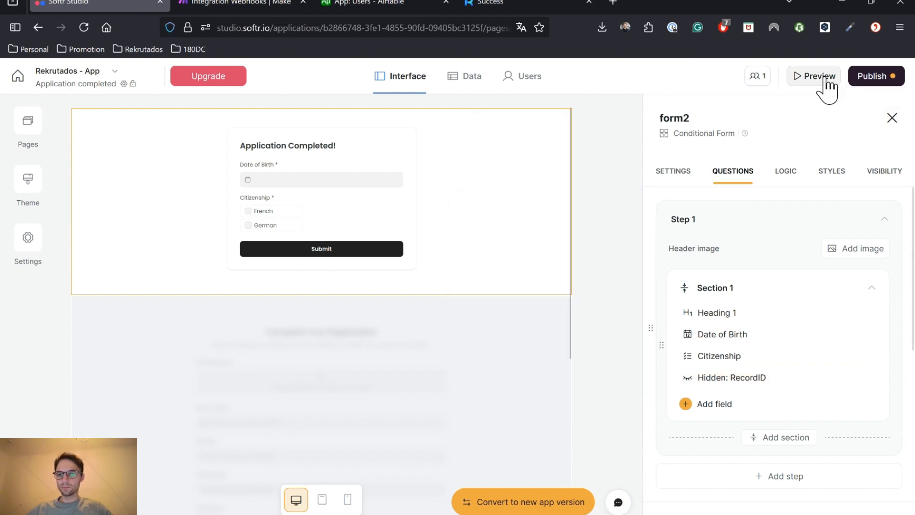
click(825, 80)
Stop the Conditional webhook in Make and have it redetermine its data structure
click(281, 4)
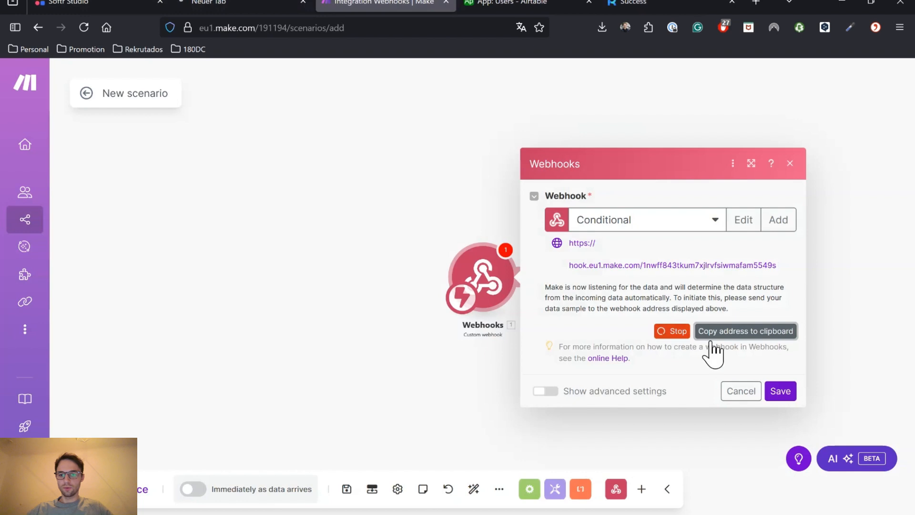
click(673, 332)
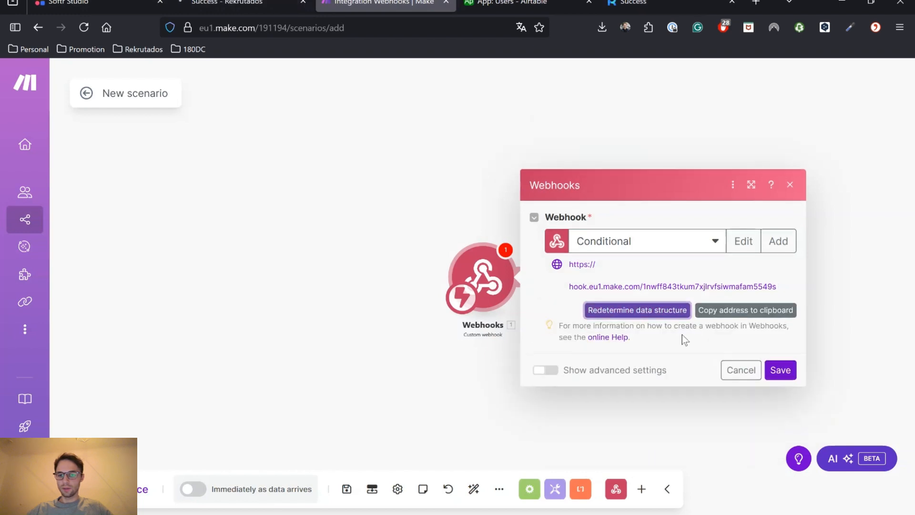
click(638, 310)
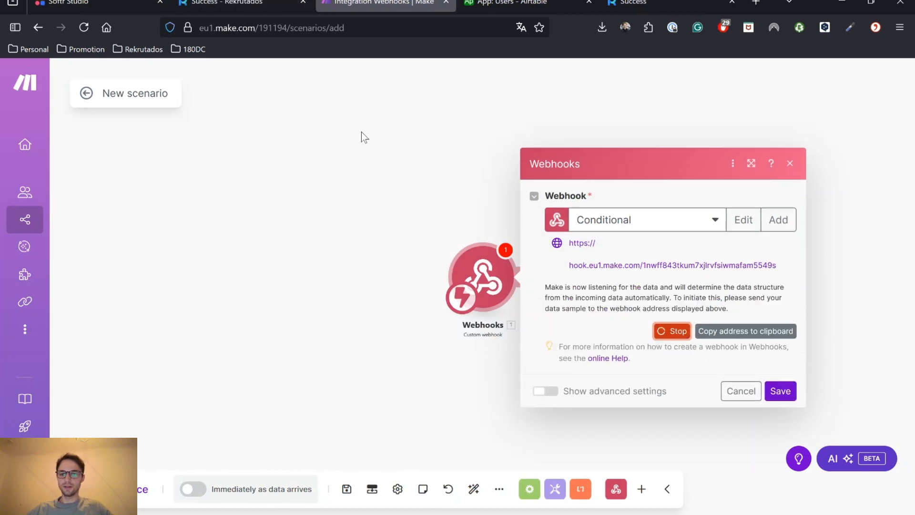
click(101, 4)
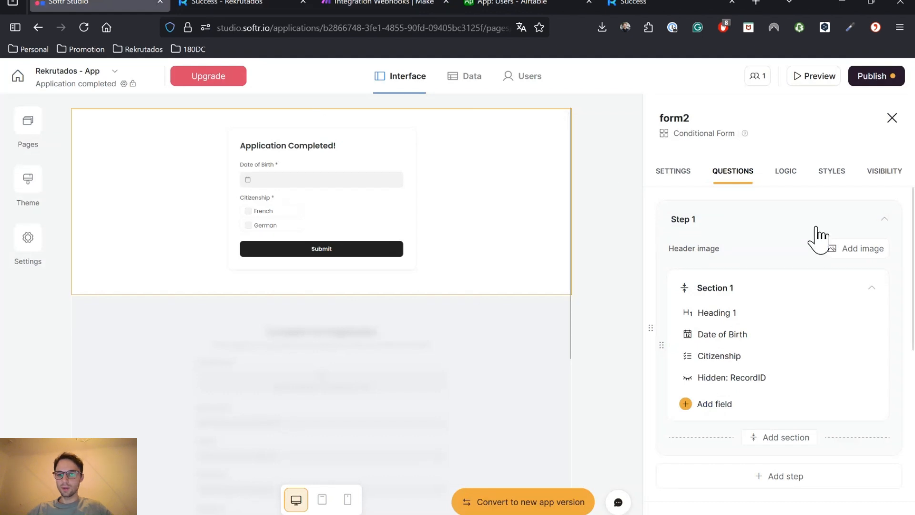
Submit the previewed form with Date of Birth 01.07.2025 and French citizenship
click(224, 3)
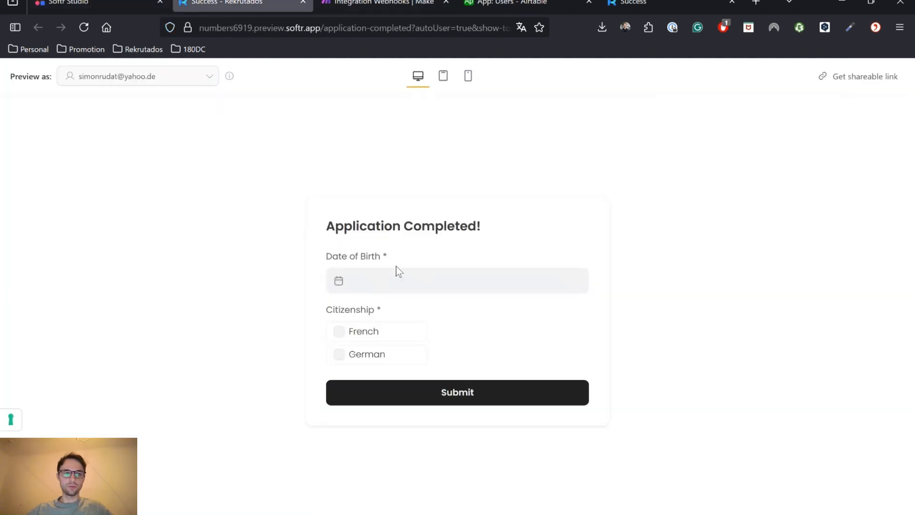
click(395, 281)
click(374, 365)
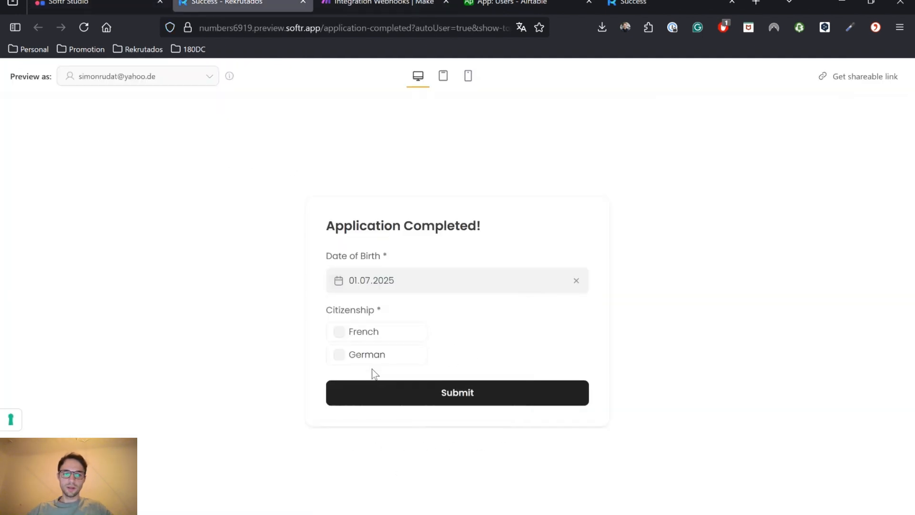
click(343, 340)
click(470, 401)
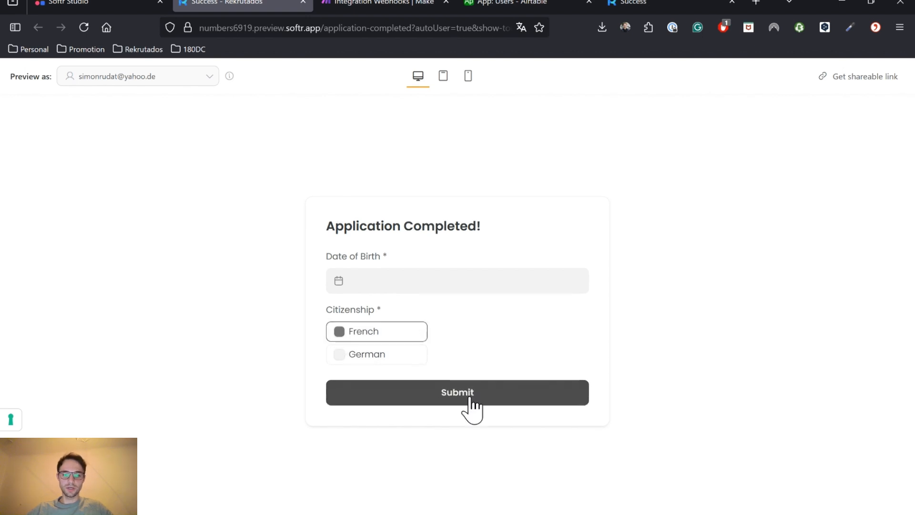
click(376, 3)
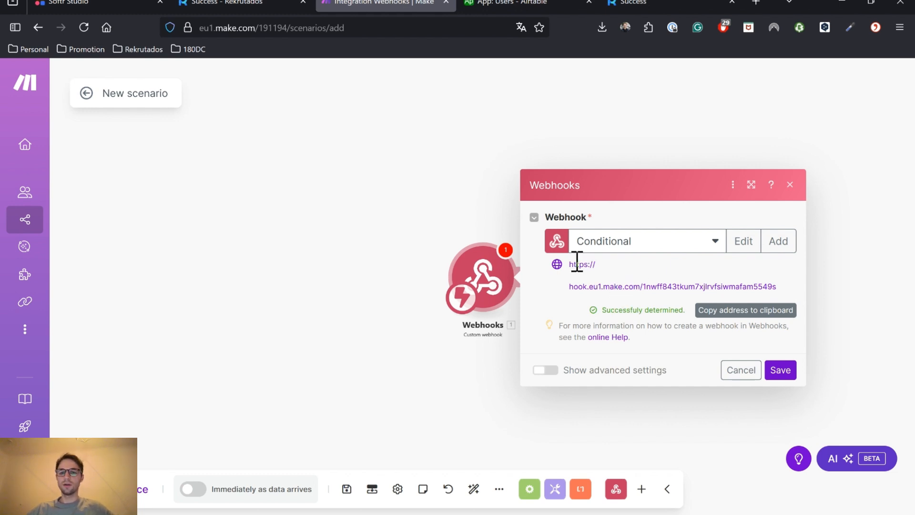
Save the Conditional webhook with its determined data structure
click(782, 373)
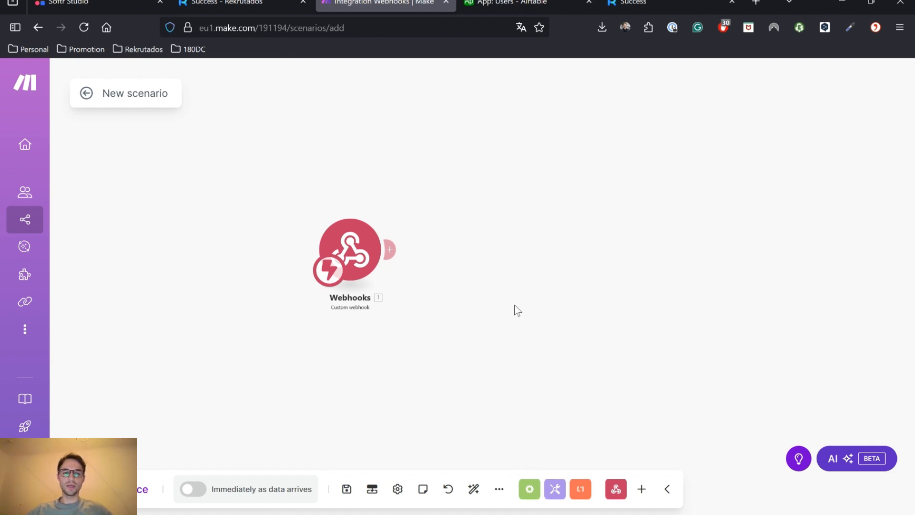
Add an Airtable Update a Record module on the App base's Users table after the webhook
click(389, 249)
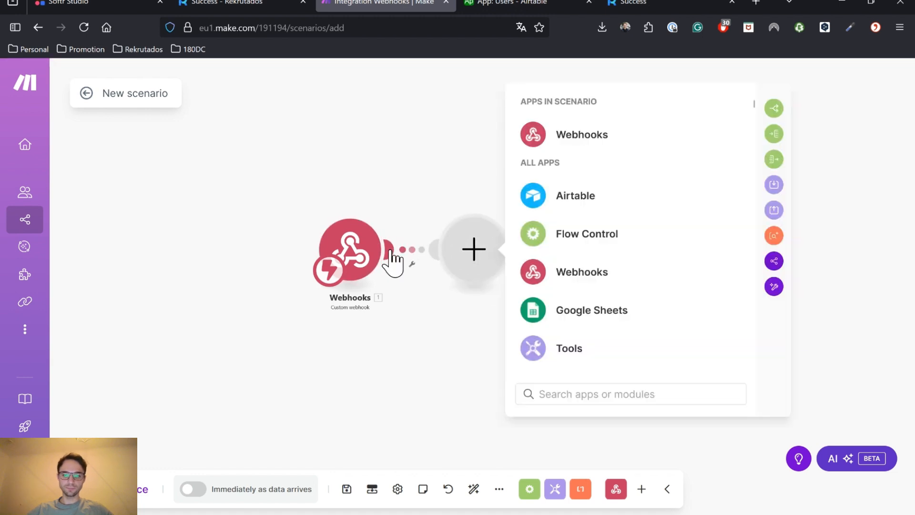
click(595, 202)
scroll(656, 305, down, 2)
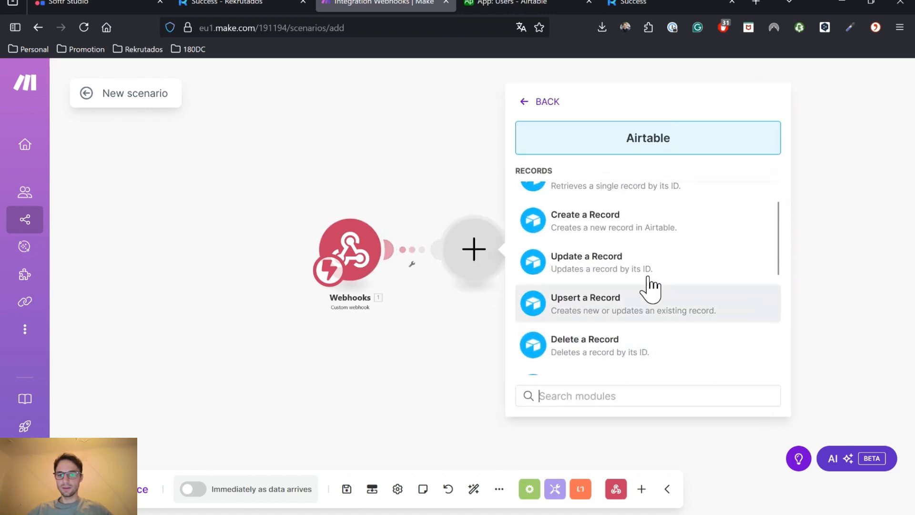
click(699, 270)
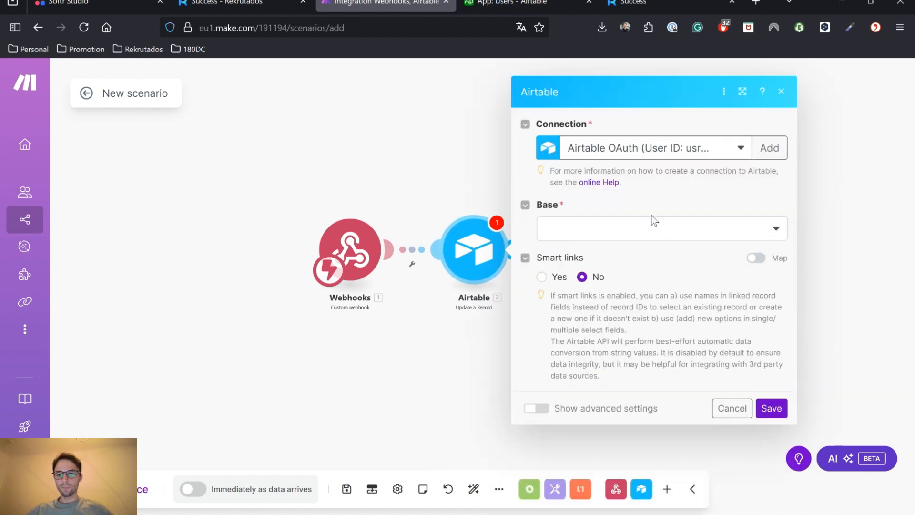
click(649, 227)
click(639, 250)
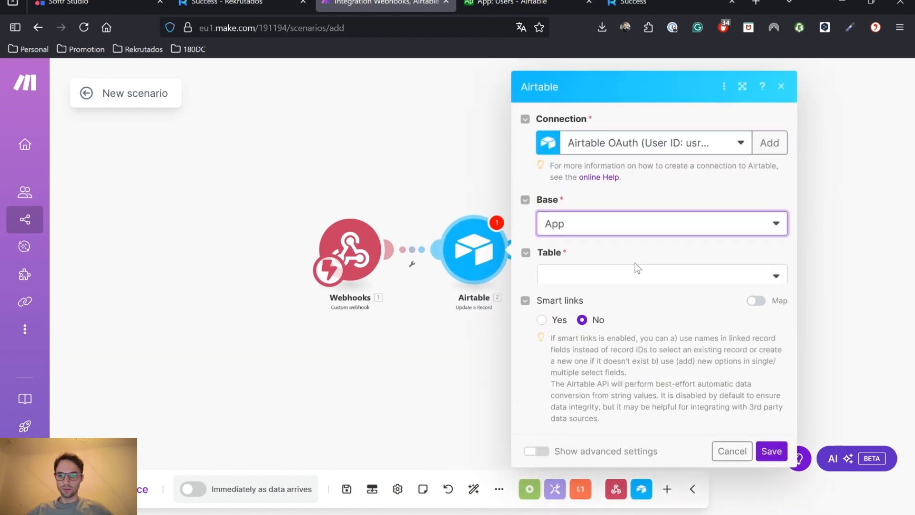
click(643, 278)
click(628, 312)
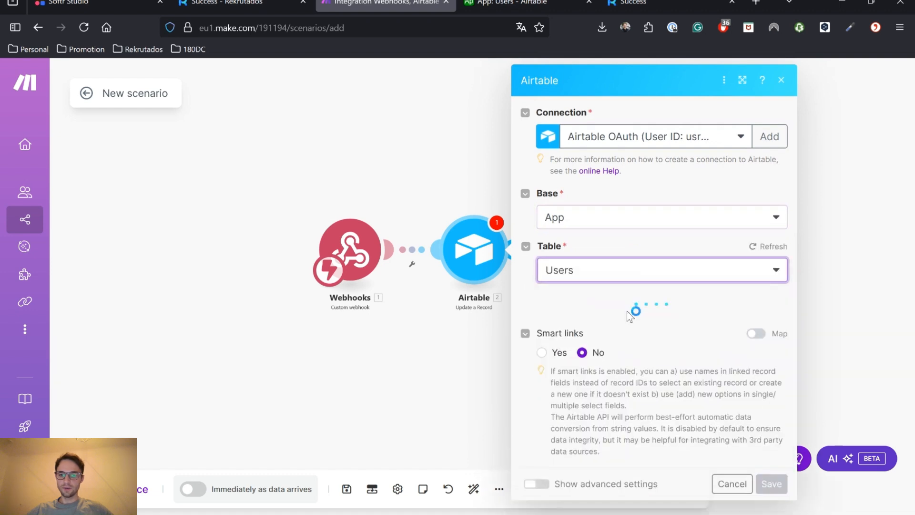
Map the webhook's RecordID and Date of Birth into the Record ID and Date of Birth fields
scroll(634, 292, down, 1)
click(641, 287)
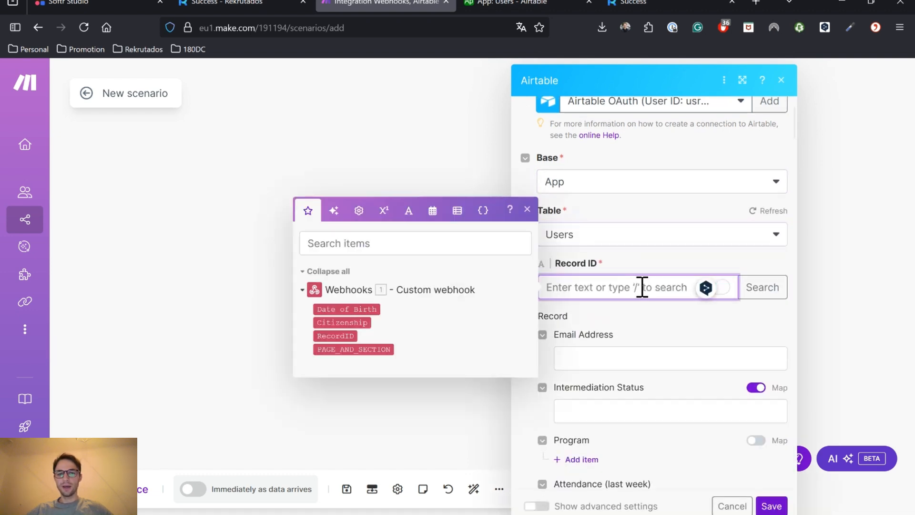
click(335, 336)
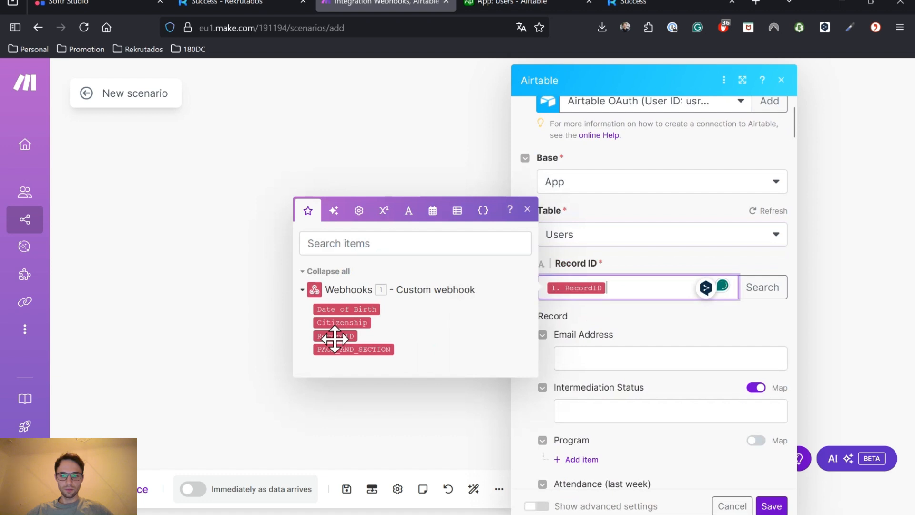
click(648, 307)
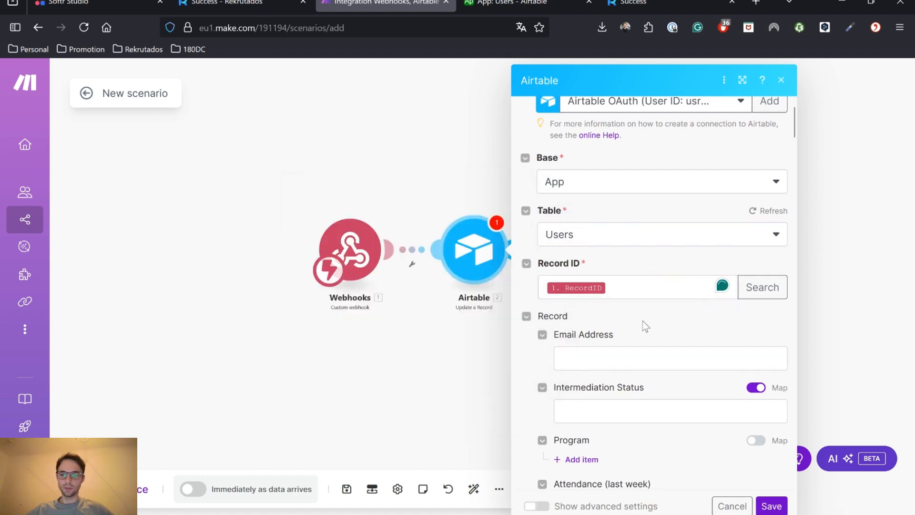
scroll(645, 323, down, 3)
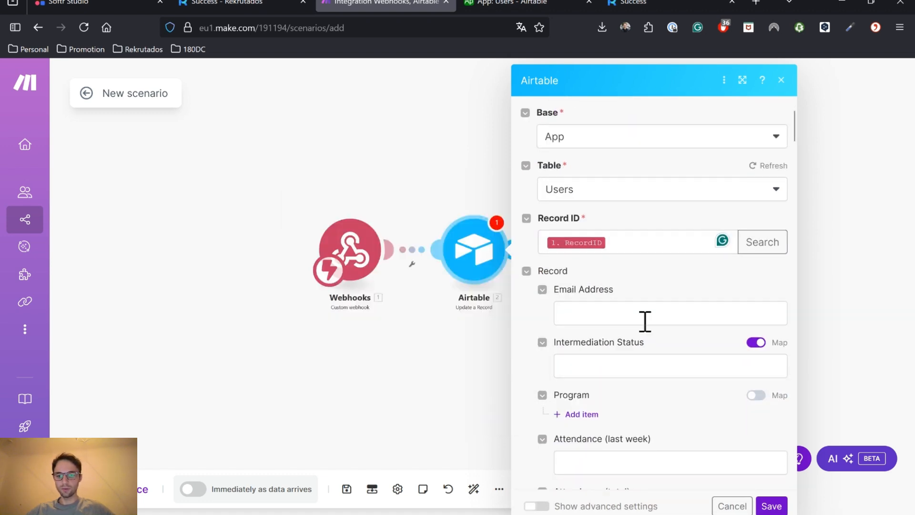
key(ctrl+f)
text(date)
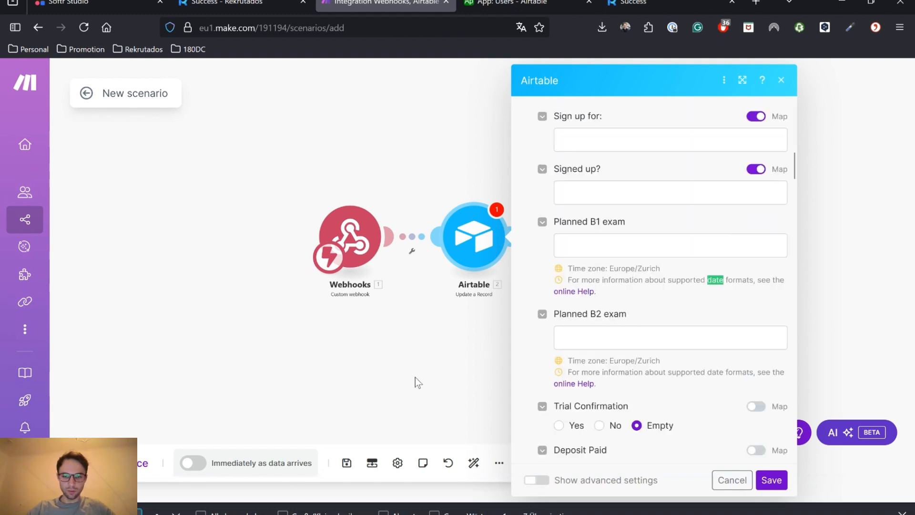
text( of)
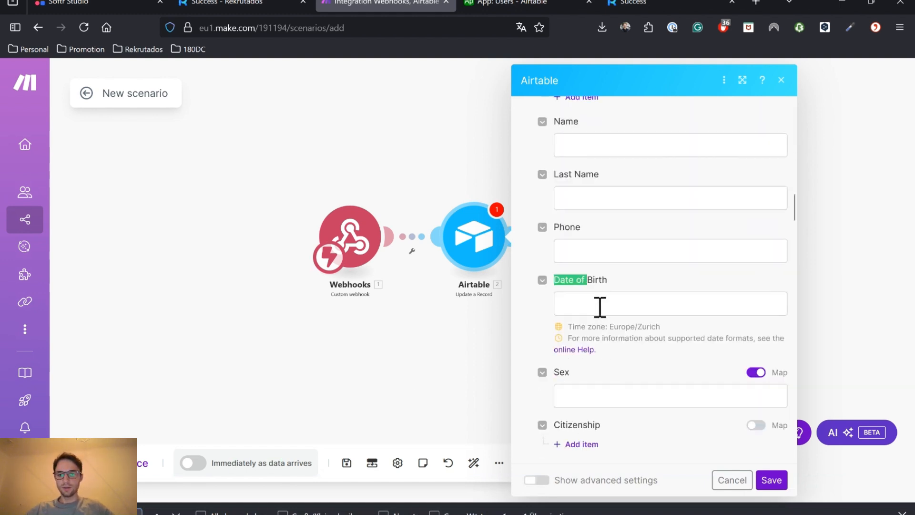
click(599, 306)
click(378, 324)
click(649, 367)
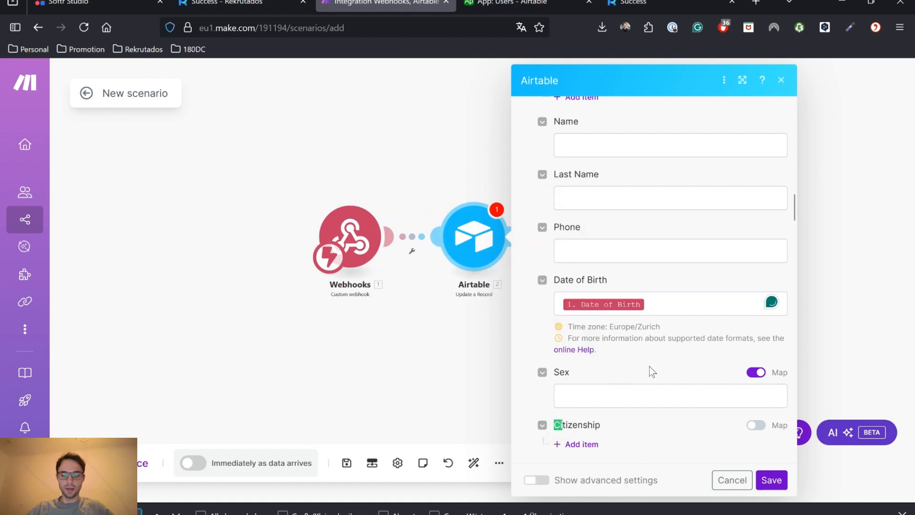
Map the webhook's Citizenship into Citizenship, save the module and switch the scenario on
text(itizen)
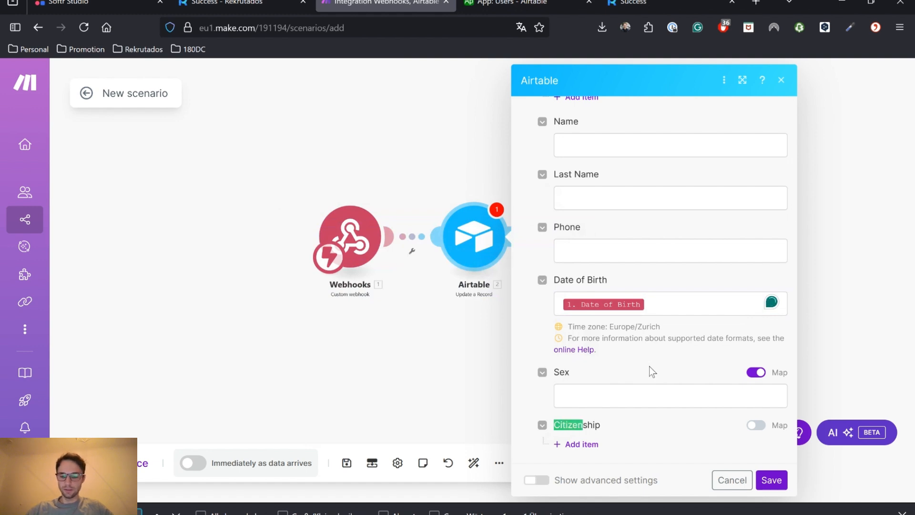
scroll(649, 367, down, 2)
click(755, 311)
click(584, 332)
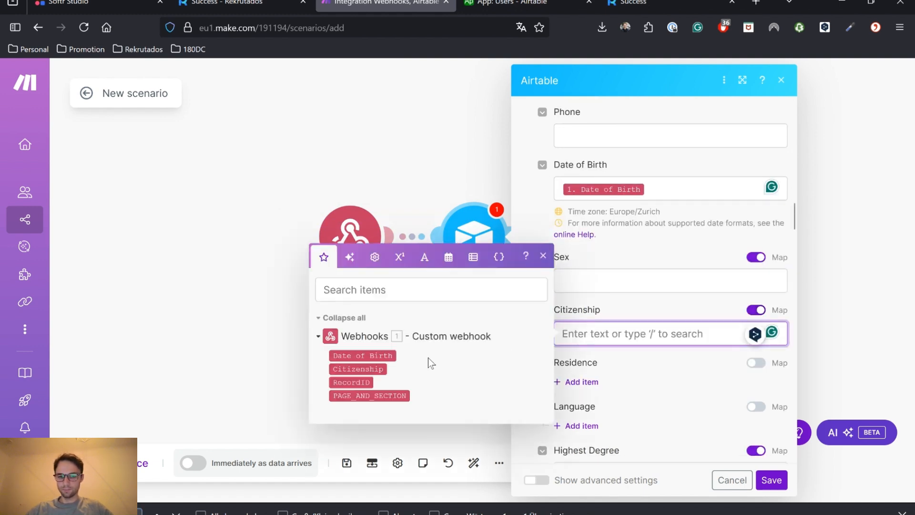
click(357, 368)
click(771, 480)
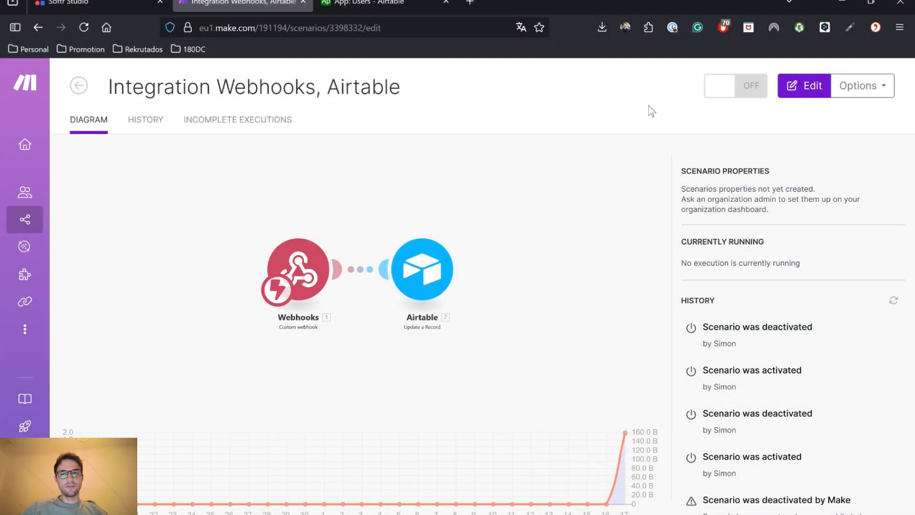
click(748, 93)
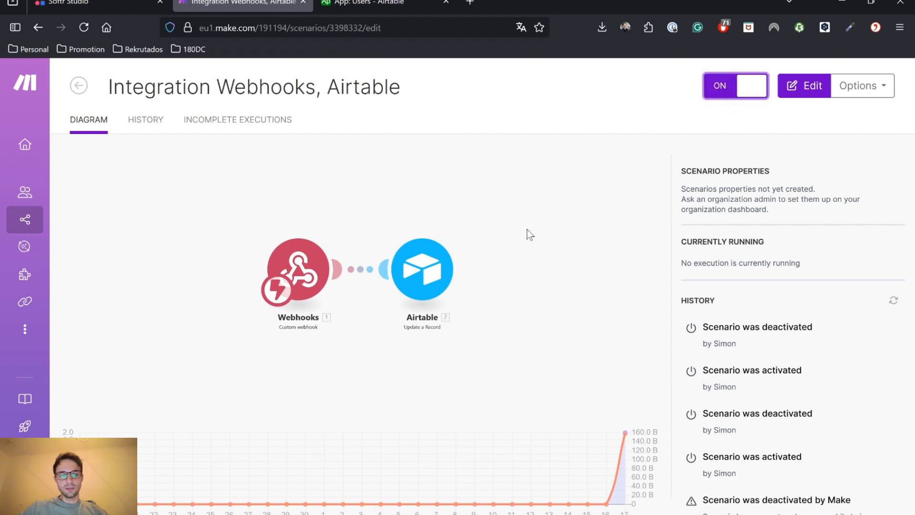
Publish the app's pending updates in Softr Studio
click(72, 3)
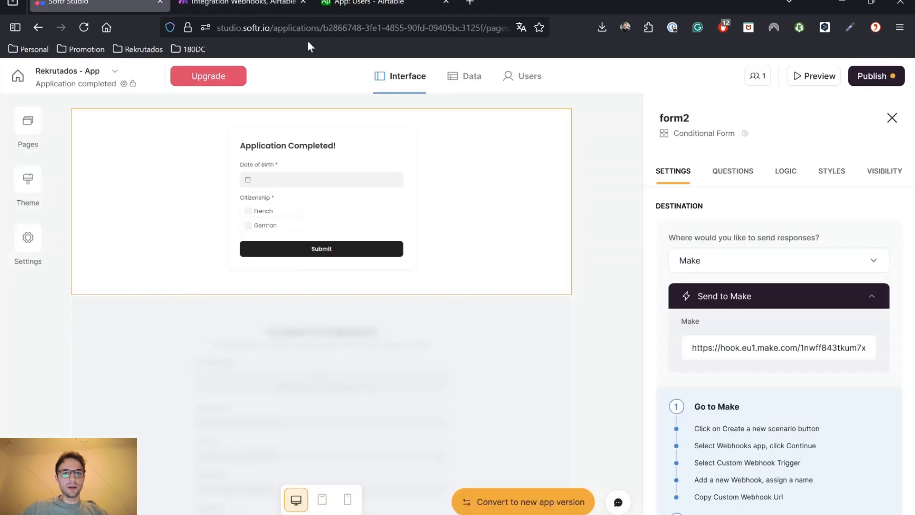
click(880, 79)
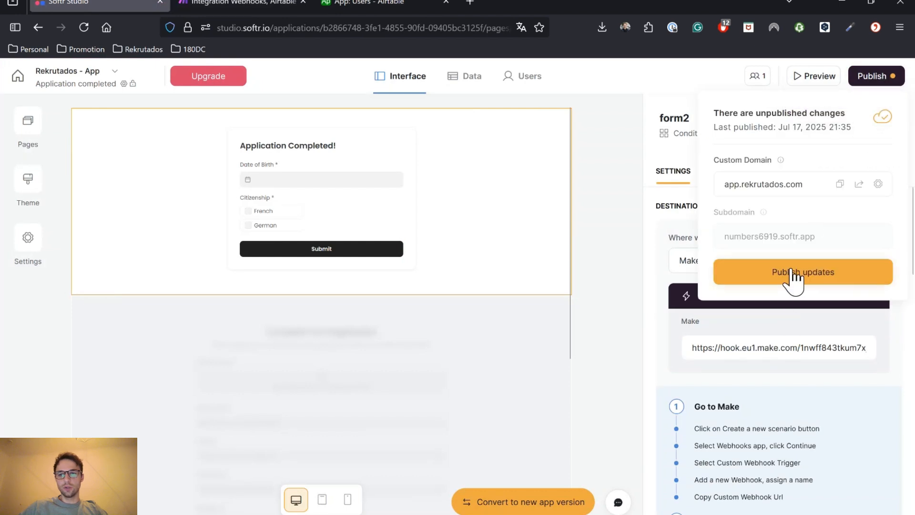
click(793, 274)
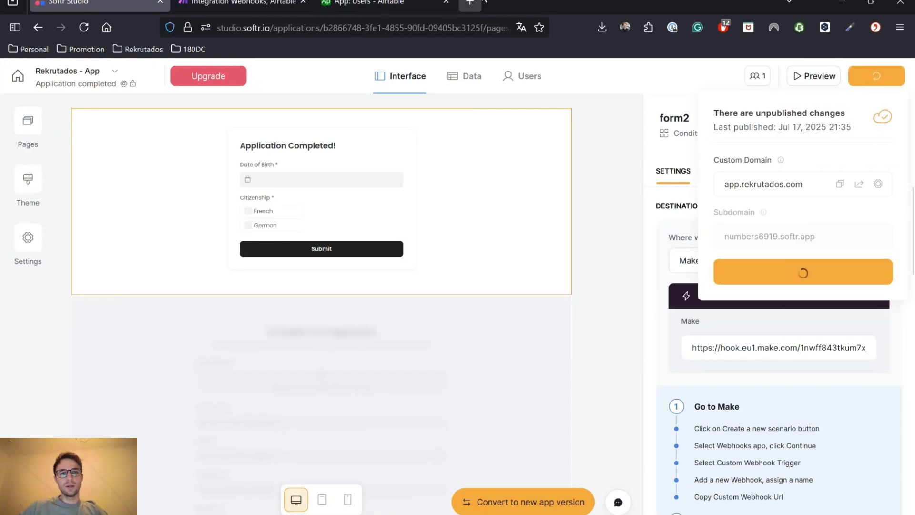
Open rekrutados.com in a new browser tab
click(470, 3)
text(rekrutados.com)
key(Return)
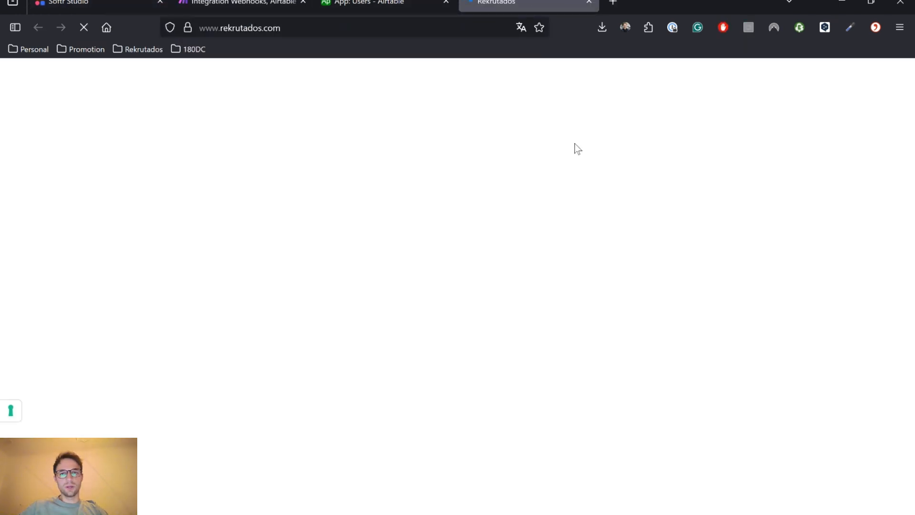
Start a free registration with the test user's name, e-mail, phone number and English language
click(651, 82)
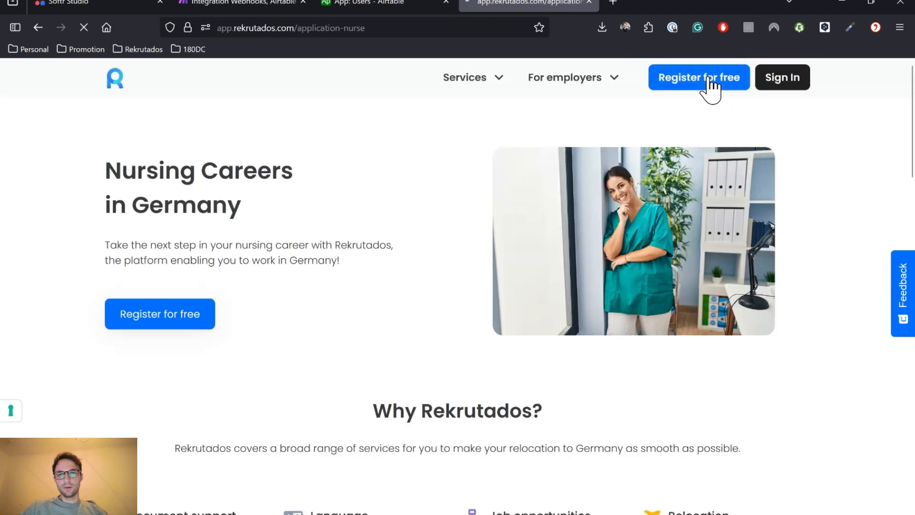
click(418, 236)
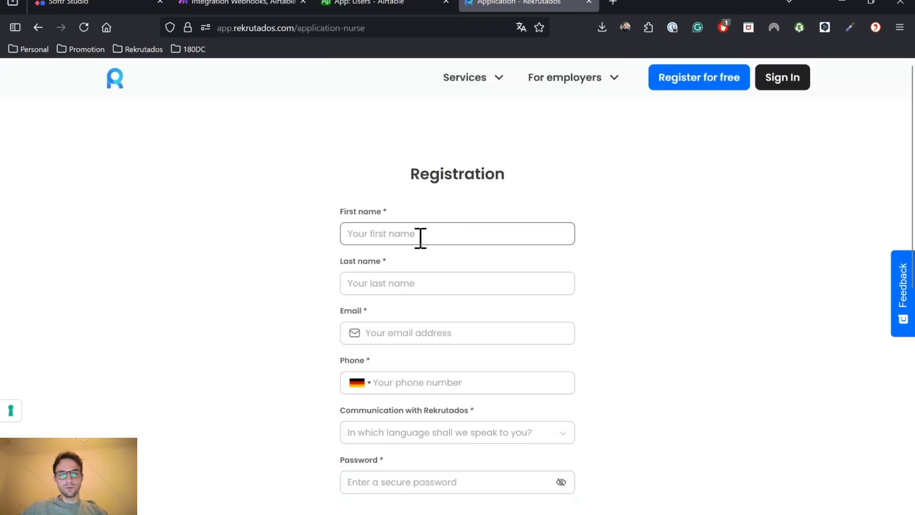
key(Tab)
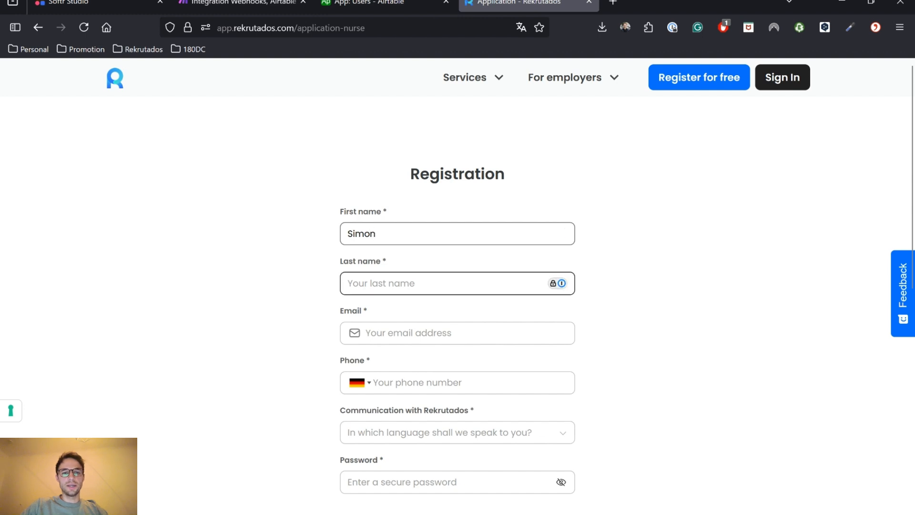
scroll(404, 288, down, 1)
click(408, 294)
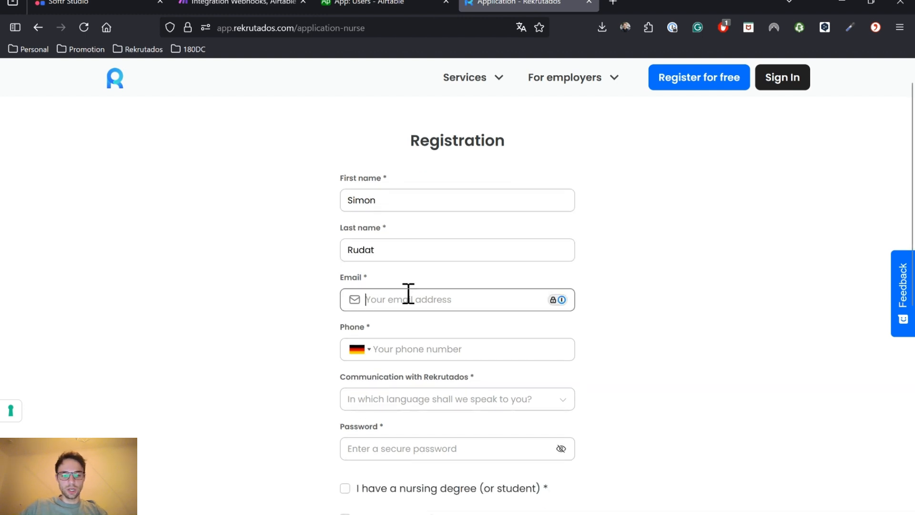
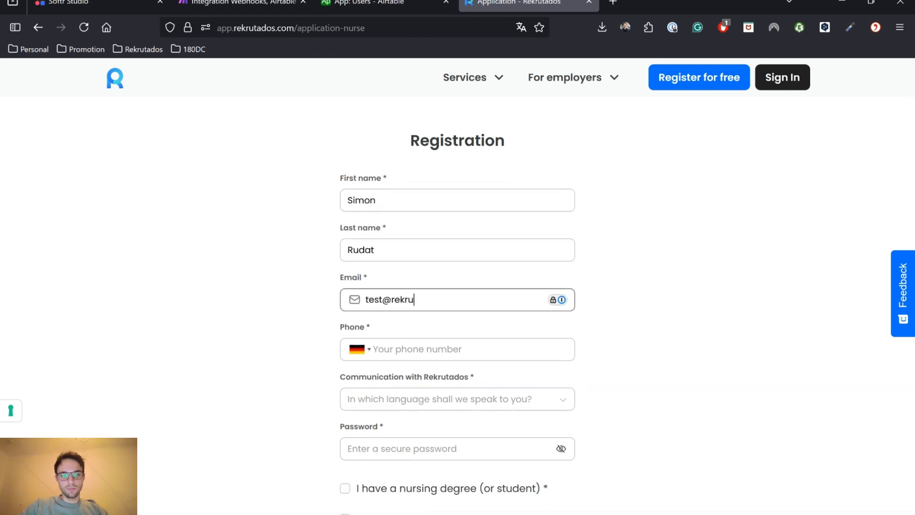
key(Tab)
text(+4912)
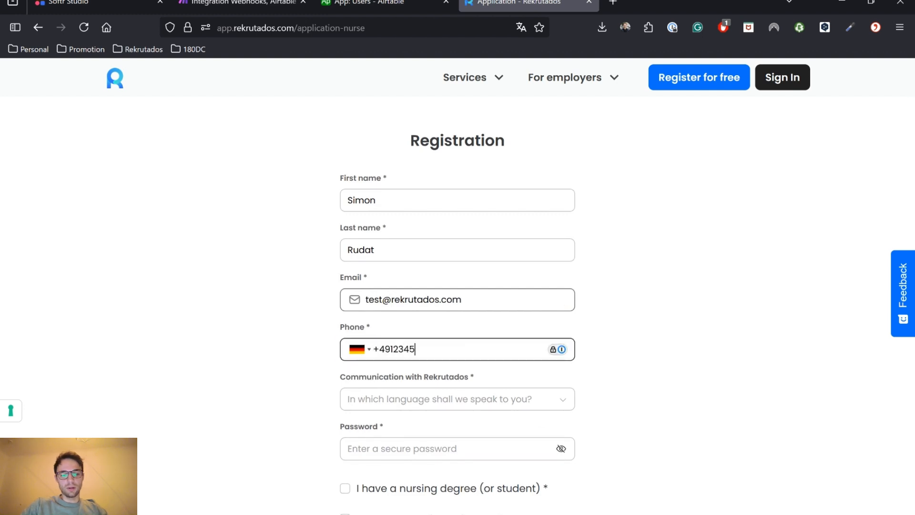
text(345678)
click(394, 398)
click(385, 424)
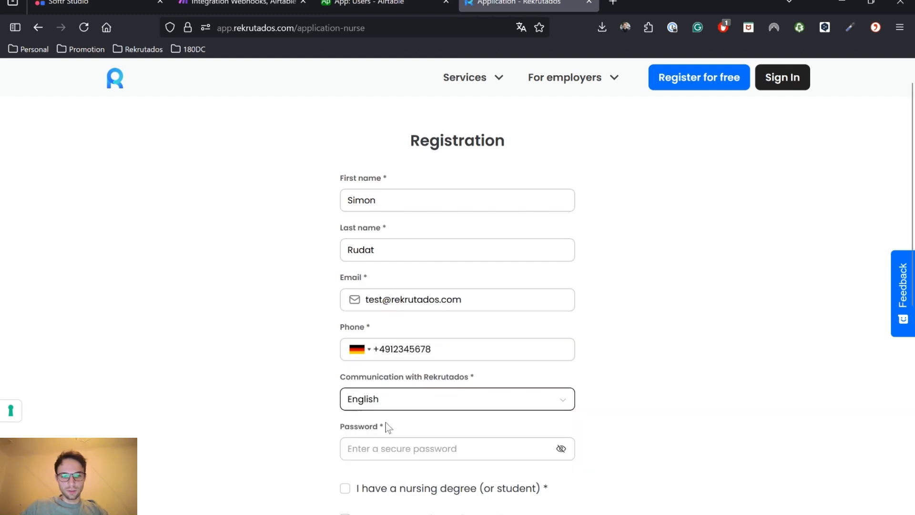
Enter the account password, confirm the nursing degree, accept the Terms and sign up
scroll(385, 423, down, 1)
click(398, 402)
text(••••••)
scroll(348, 369, down, 2)
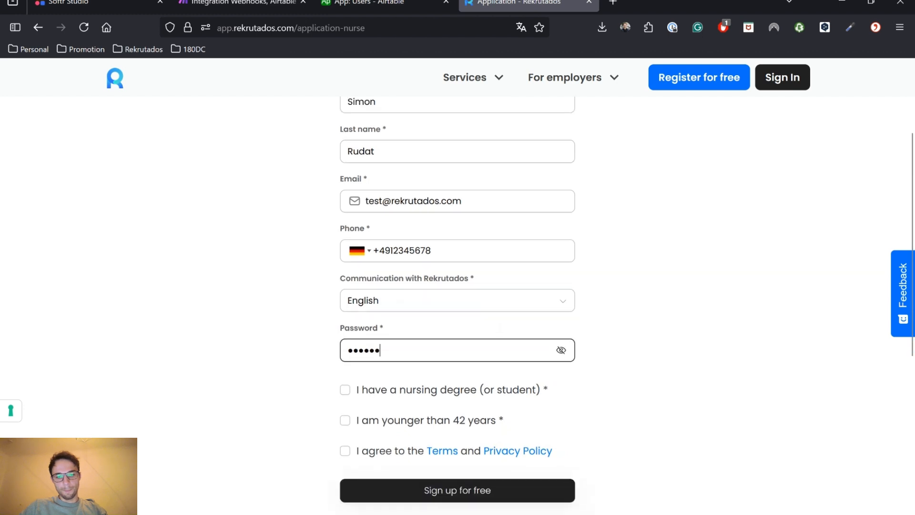
click(345, 368)
click(345, 430)
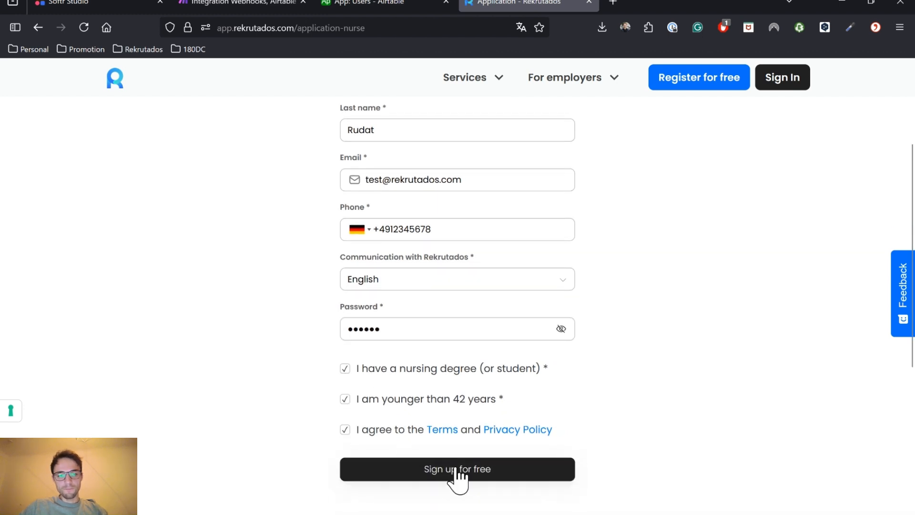
click(458, 473)
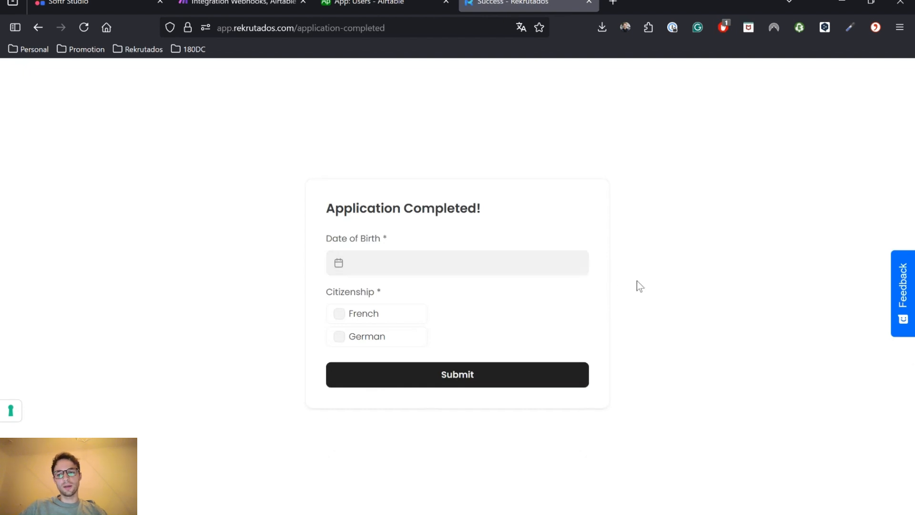
Submit the application form with birth date 01.07.2025 and German citizenship
click(376, 268)
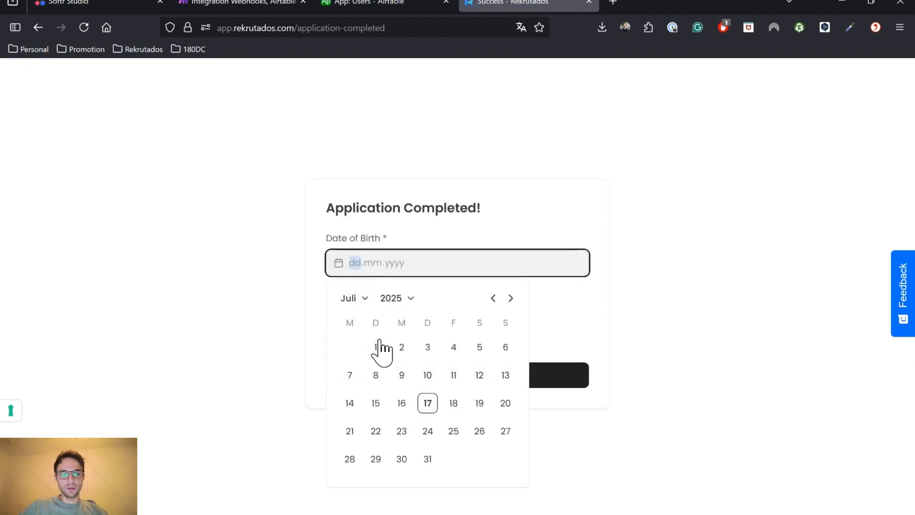
click(378, 349)
click(340, 337)
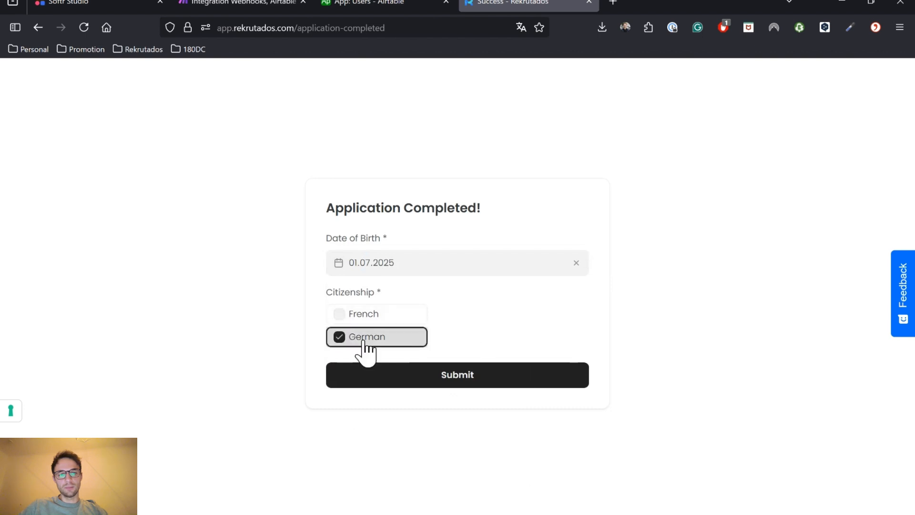
click(471, 376)
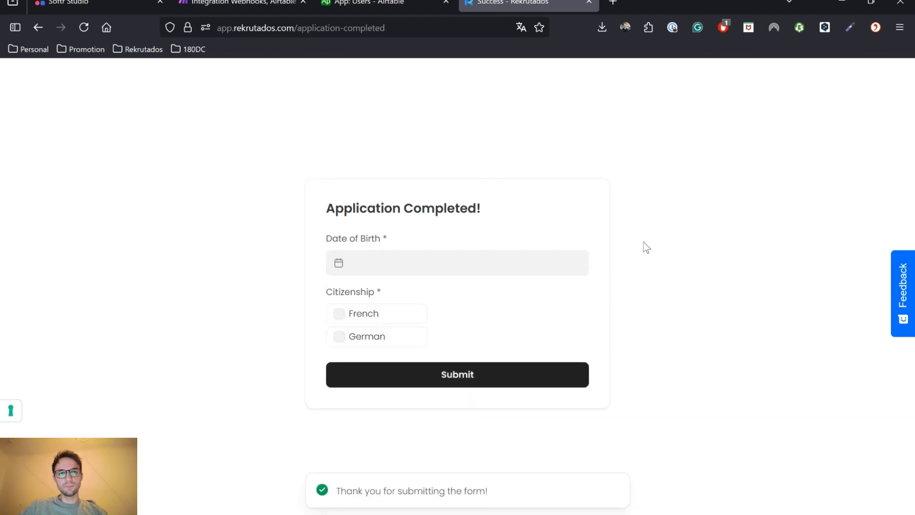
Check the new Airtable Users record for birth date 1.7.2025 and German citizenship
click(370, 3)
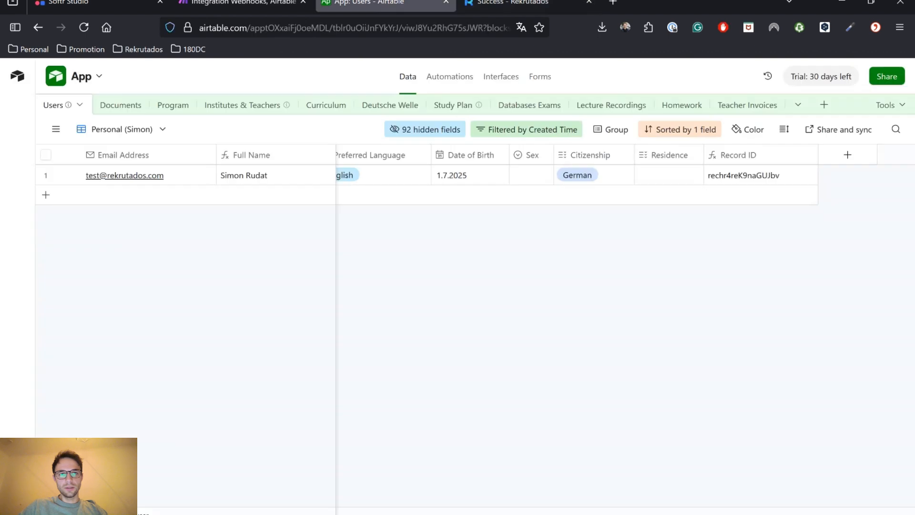
scroll(392, 197, left, 2)
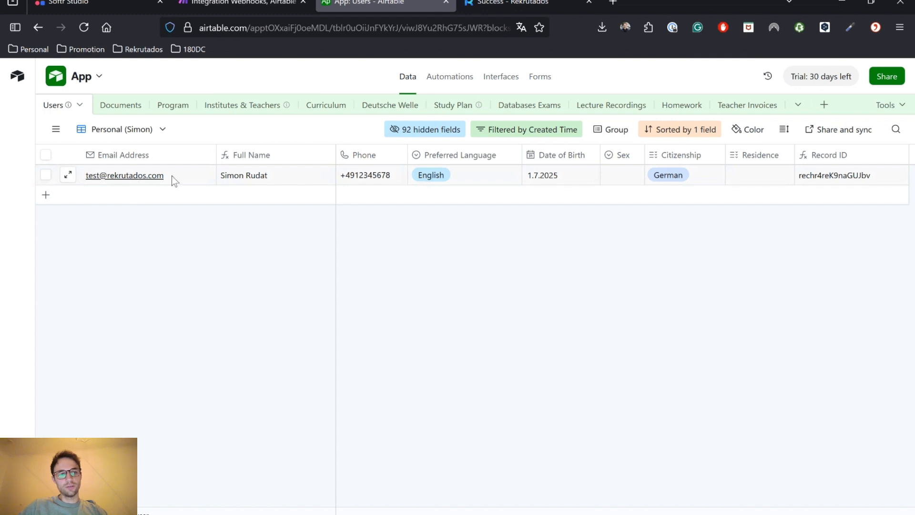
scroll(271, 178, right, 2)
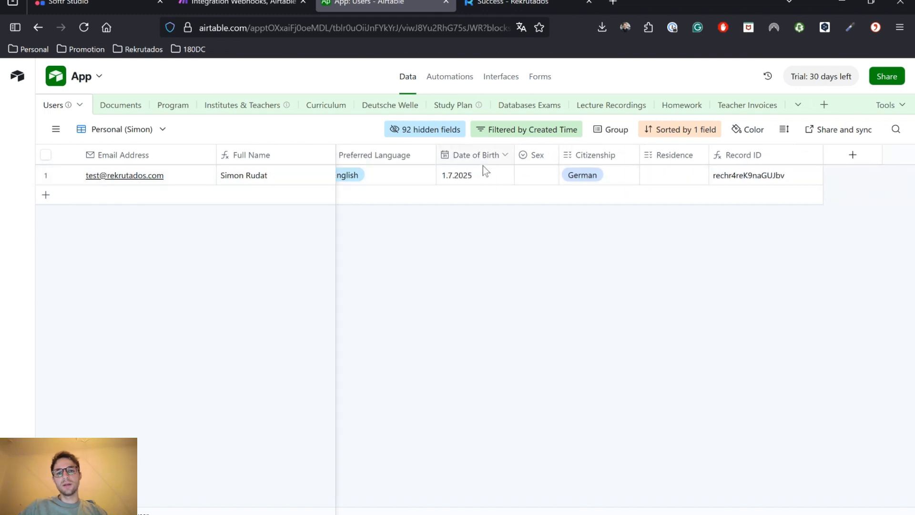